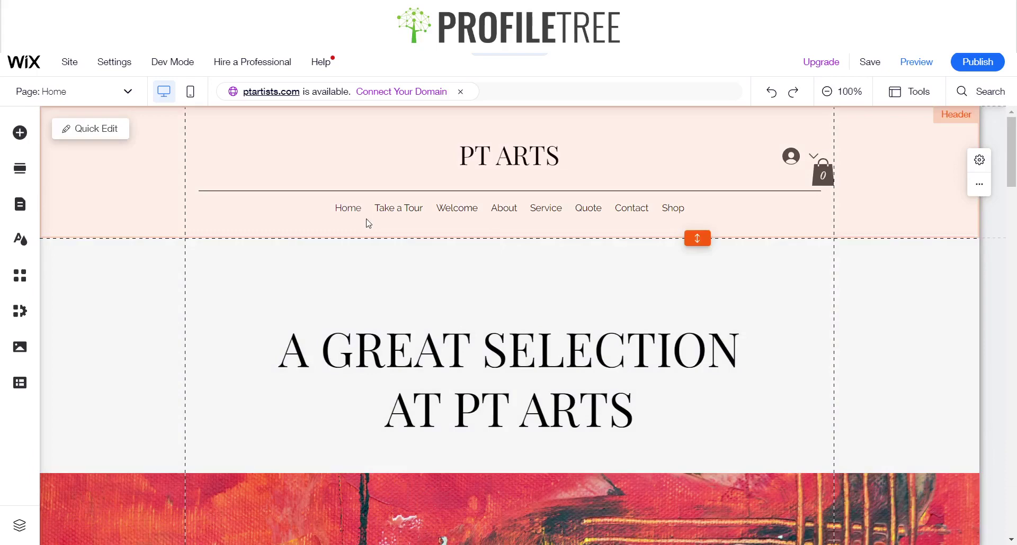
# - Open the page manager of the header's horizontal menu and switch to the Take a Tour page
pyautogui.click(369, 223)
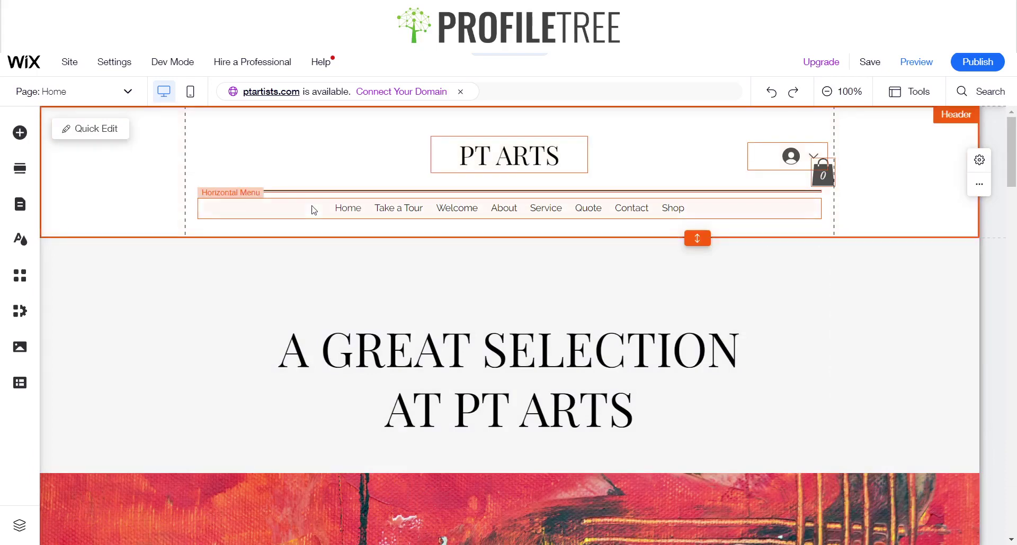
pyautogui.click(20, 205)
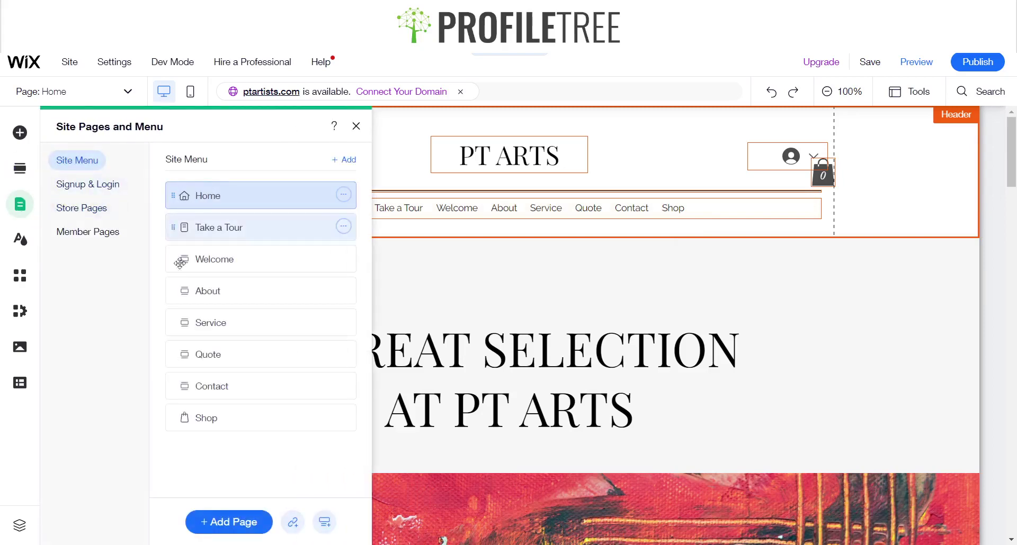
pyautogui.click(363, 129)
pyautogui.click(326, 215)
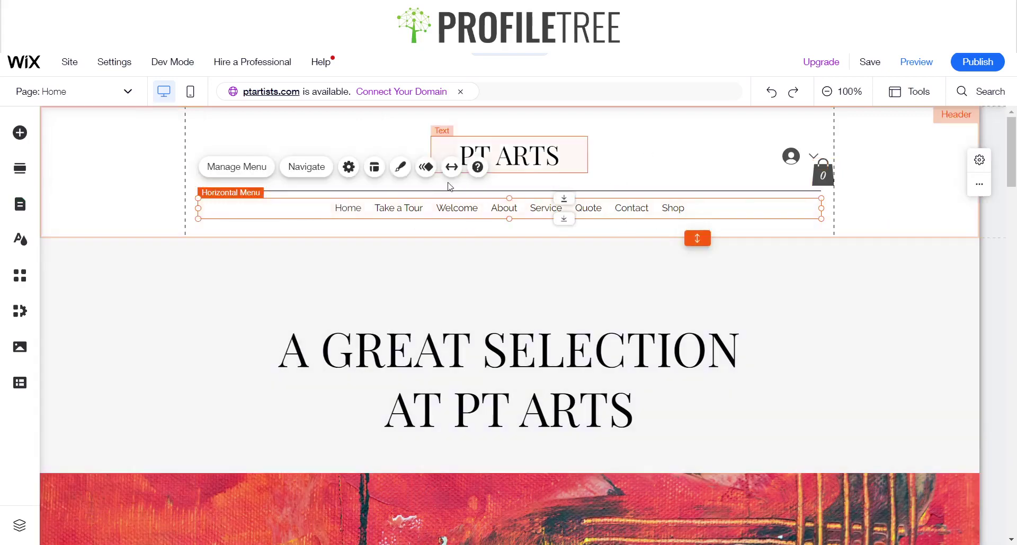
pyautogui.click(255, 175)
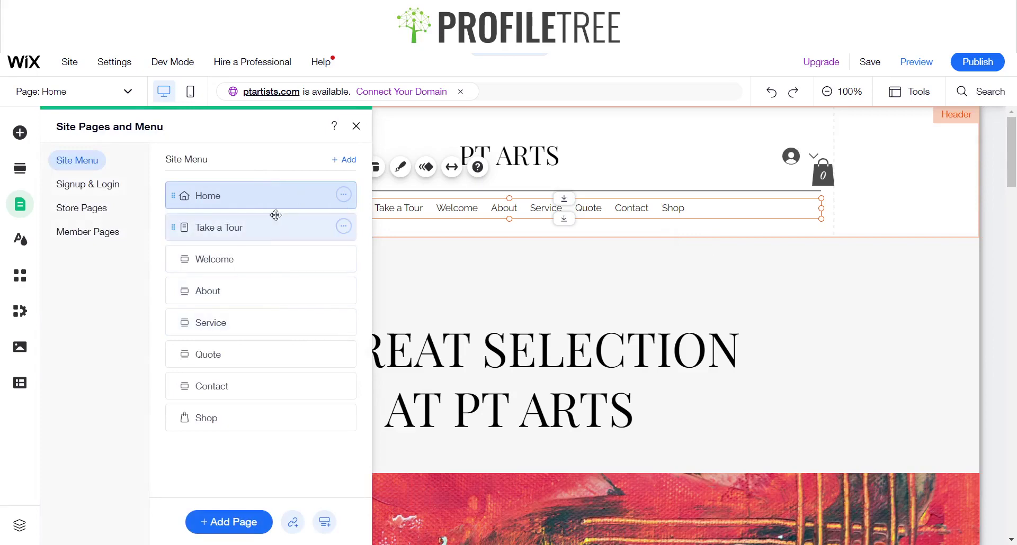
pyautogui.moveTo(265, 198)
pyautogui.mouseDown()
pyautogui.moveTo(265, 228)
pyautogui.moveTo(268, 213)
pyautogui.moveTo(257, 227)
pyautogui.moveTo(260, 215)
pyautogui.mouseUp()
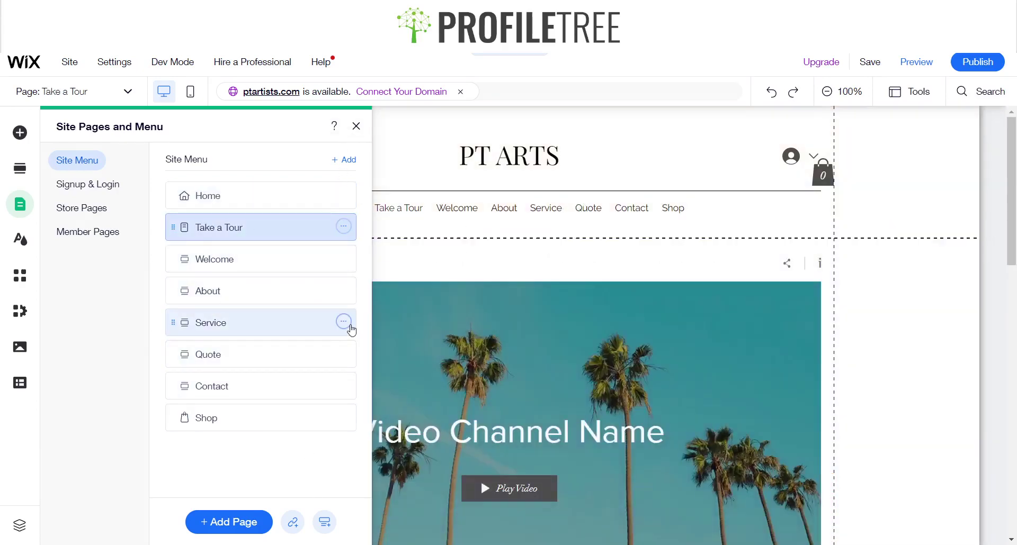
# - Hide the Service item in the site menu, show it again, and close the page manager
pyautogui.click(344, 323)
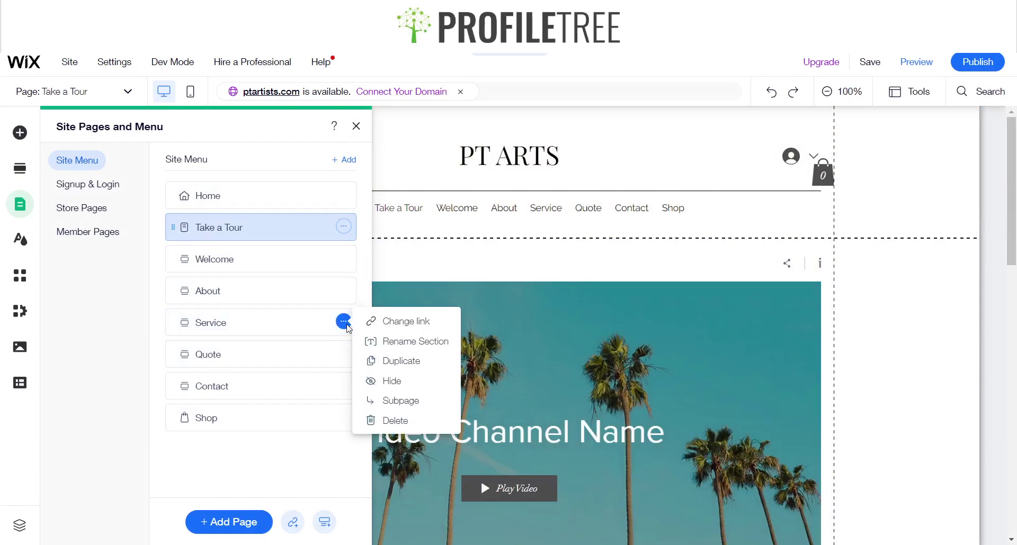
pyautogui.click(390, 383)
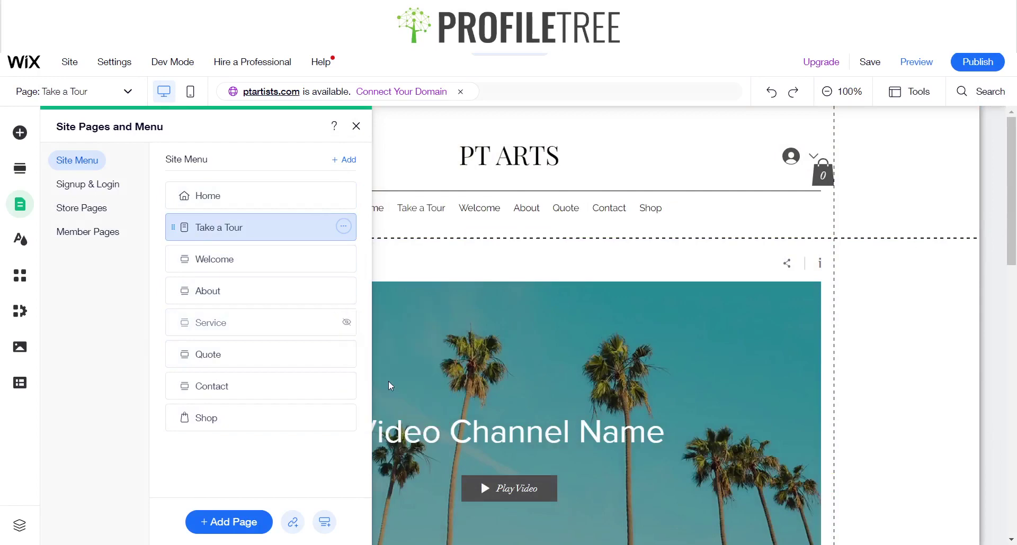
pyautogui.click(344, 321)
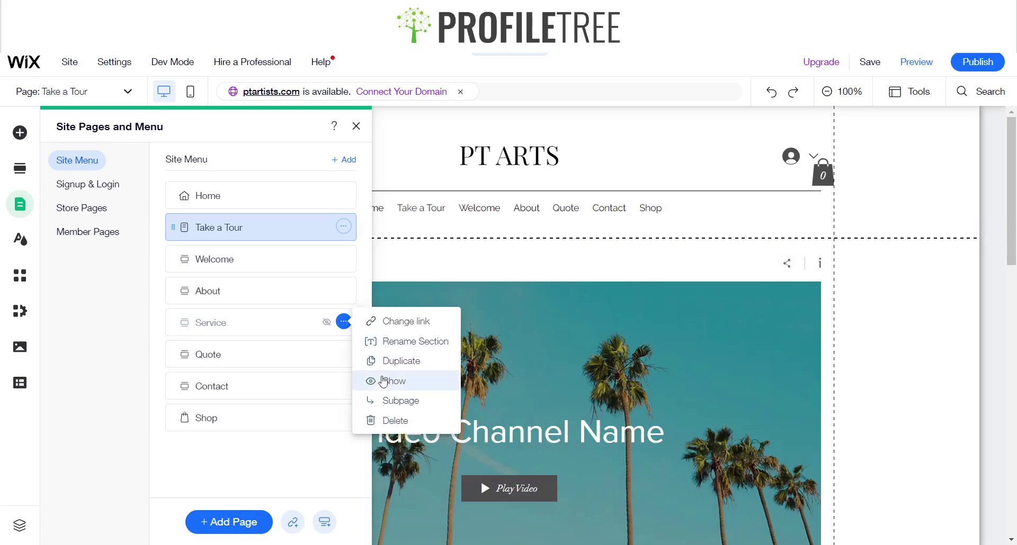
pyautogui.click(385, 392)
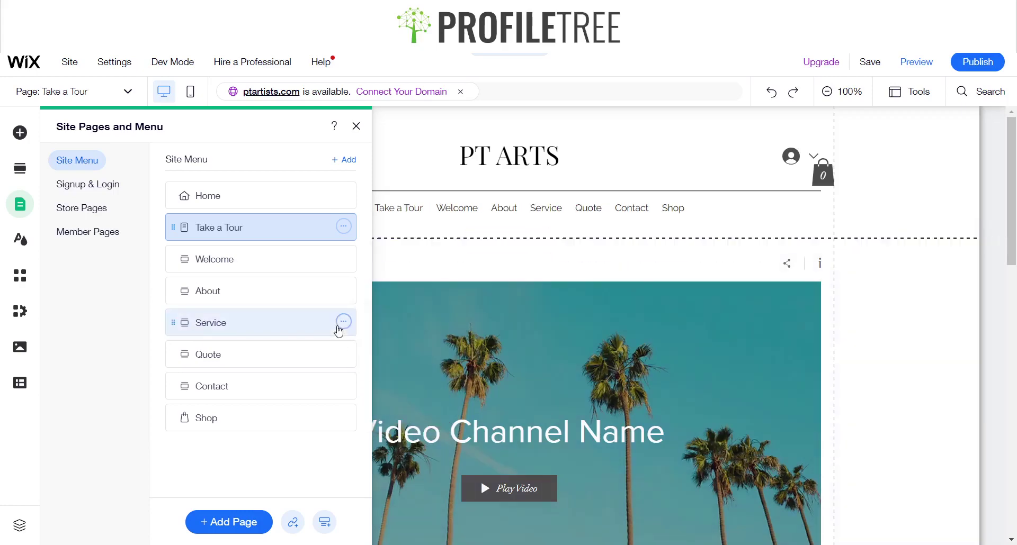
pyautogui.click(356, 127)
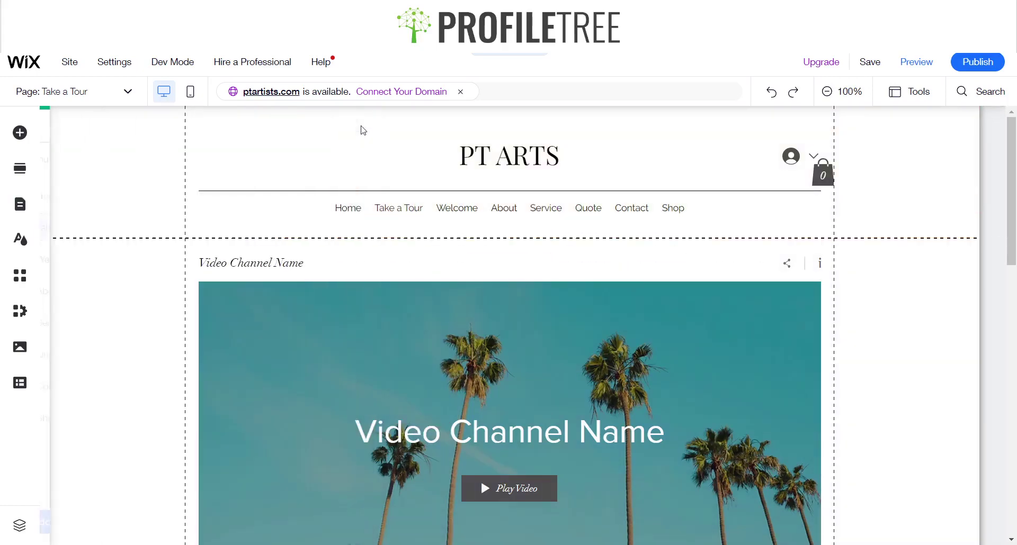
# - Stretch the header's horizontal menu to full width
pyautogui.click(366, 210)
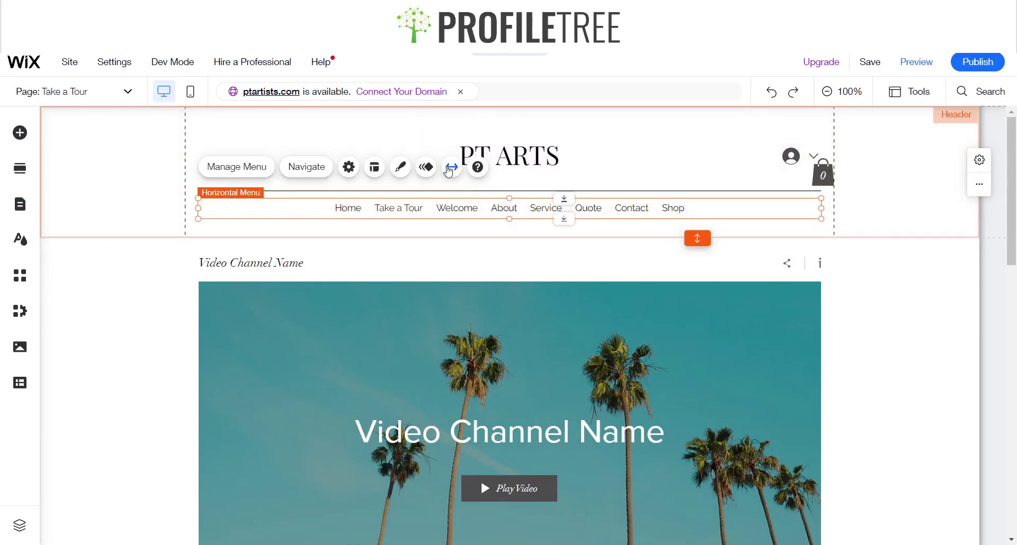
pyautogui.click(451, 168)
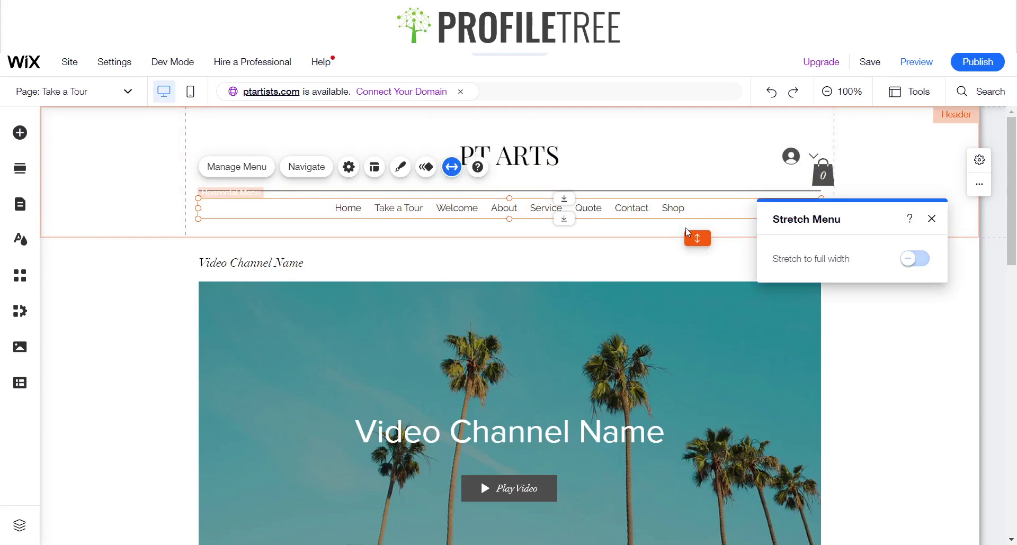
pyautogui.click(915, 259)
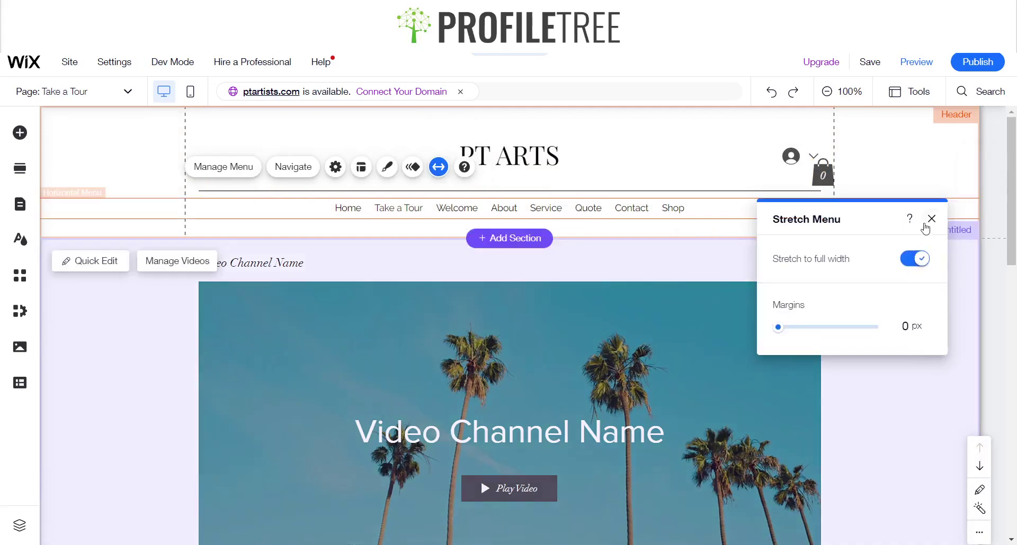
pyautogui.click(931, 219)
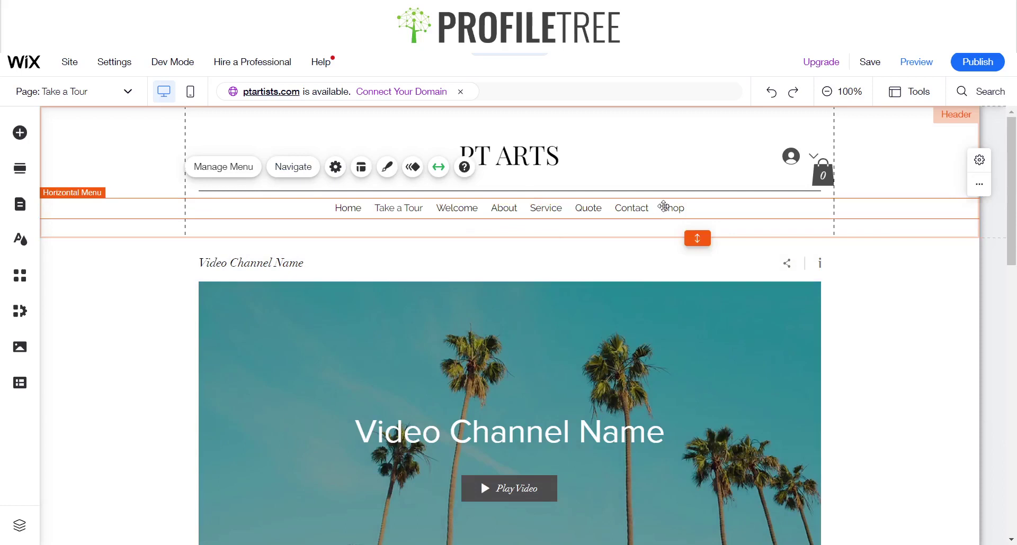
# - Apply the bold black menu design with a green current item to the header's horizontal menu
pyautogui.click(388, 167)
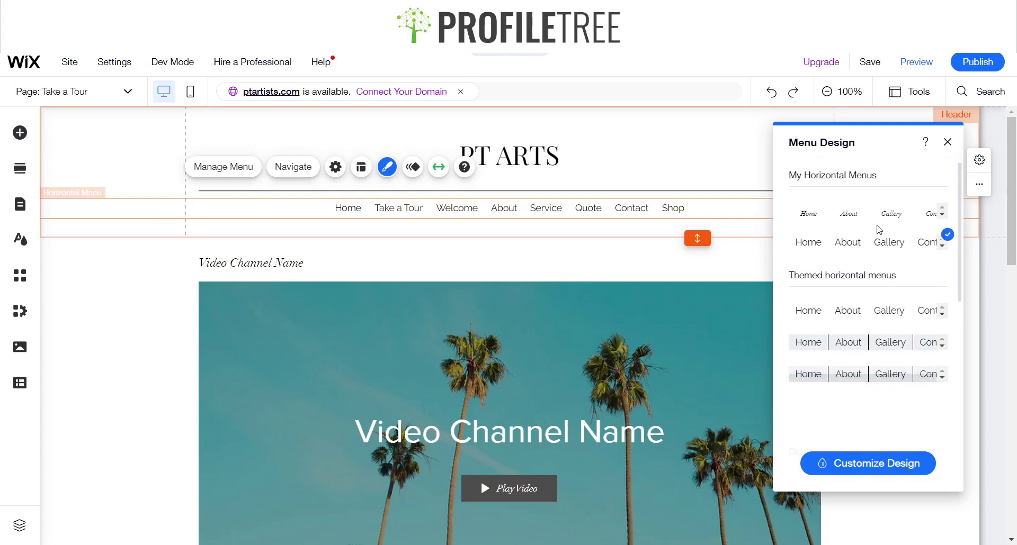
pyautogui.scroll(-5, 879, 229)
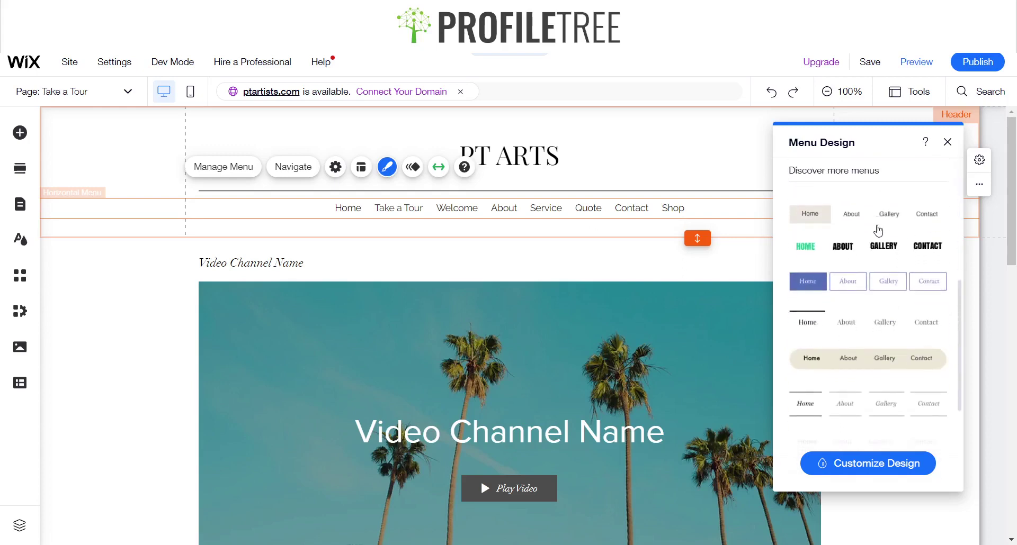
pyautogui.scroll(-2, 878, 230)
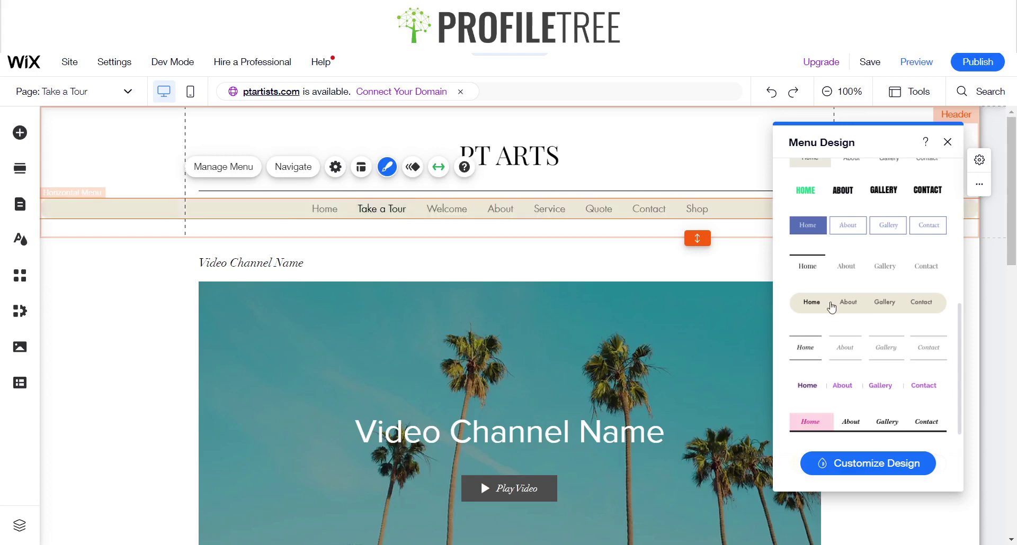
pyautogui.scroll(-1, 831, 306)
pyautogui.scroll(1, 832, 307)
pyautogui.scroll(-5, 832, 307)
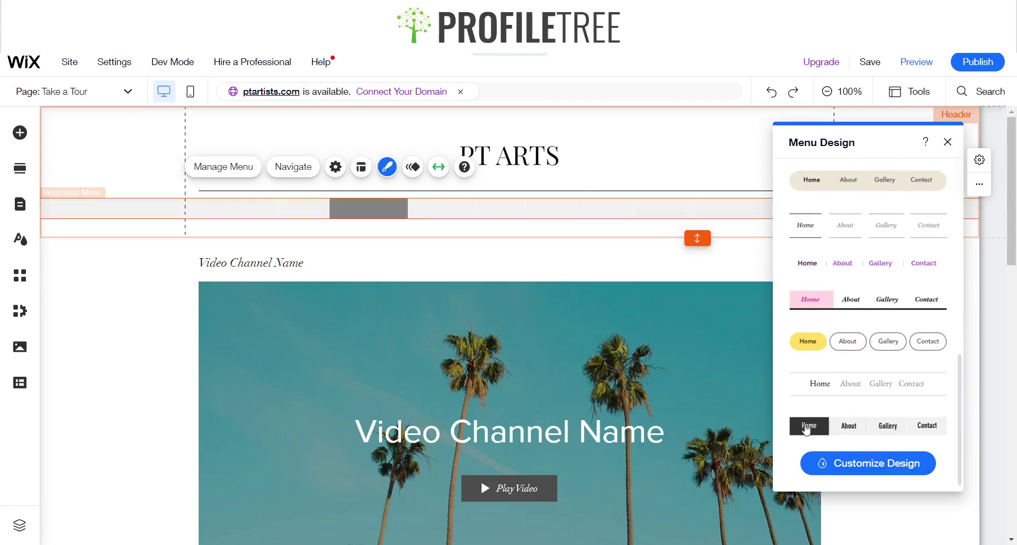
pyautogui.scroll(1, 855, 291)
pyautogui.scroll(2, 854, 292)
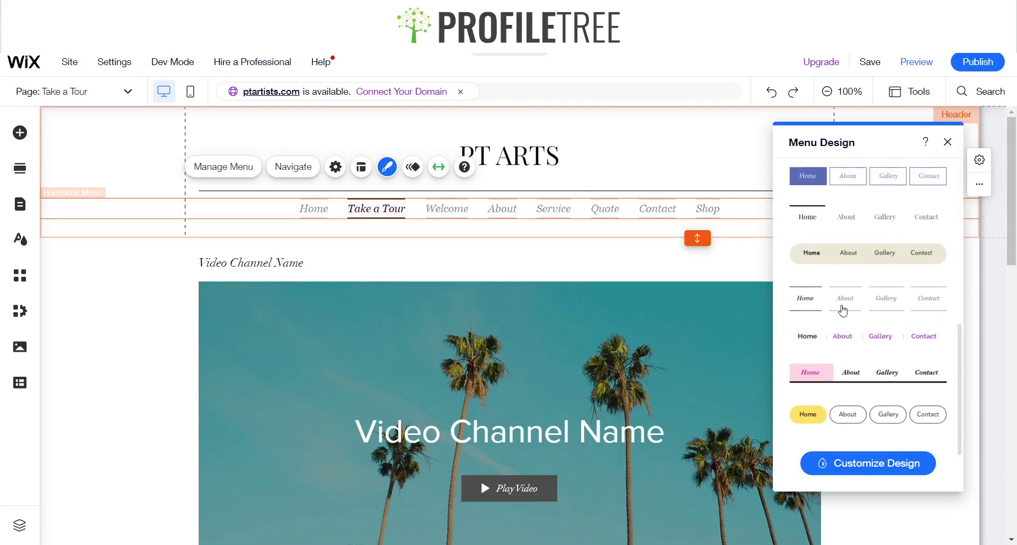
pyautogui.scroll(2, 847, 297)
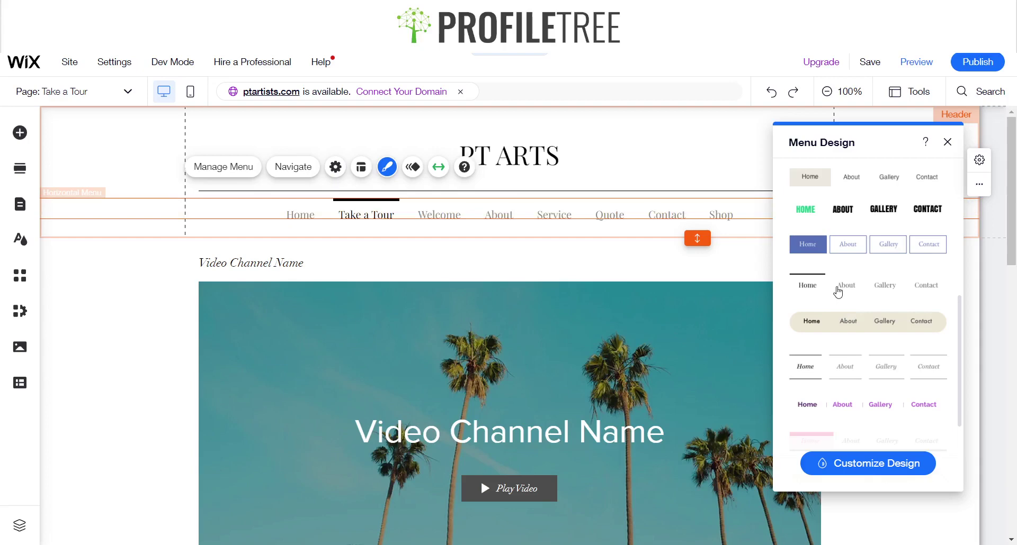
pyautogui.scroll(3, 855, 291)
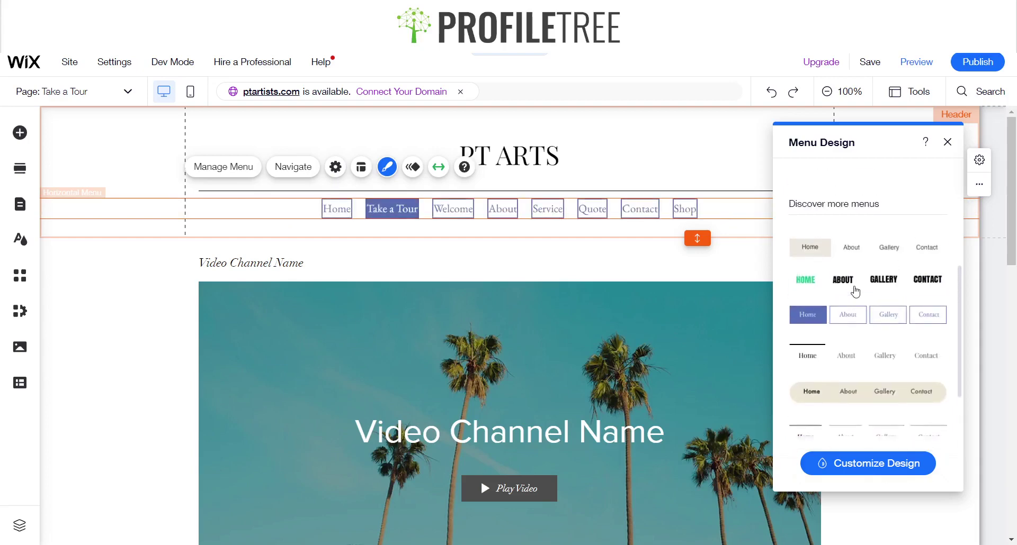
pyautogui.scroll(2, 856, 291)
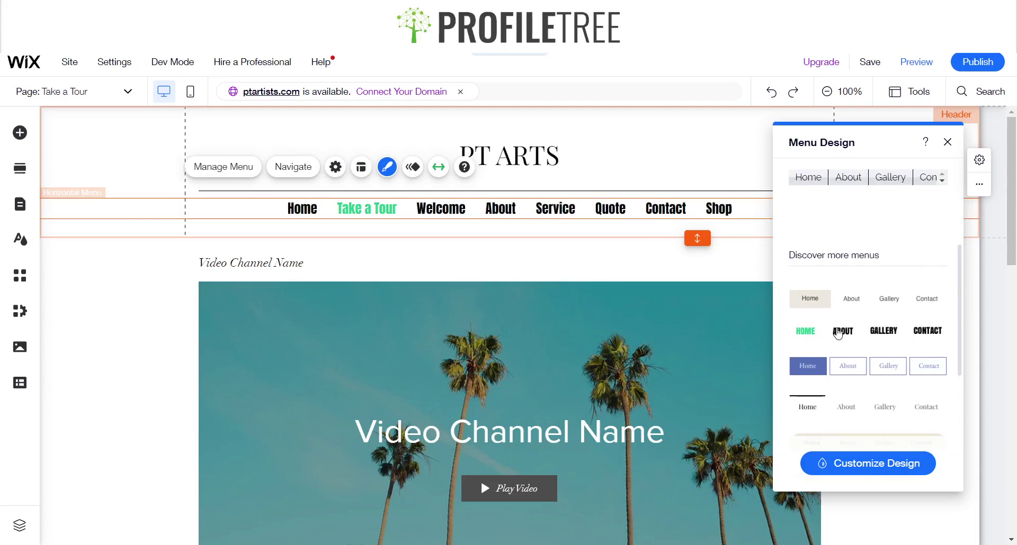
pyautogui.click(838, 334)
pyautogui.scroll(-2, 838, 334)
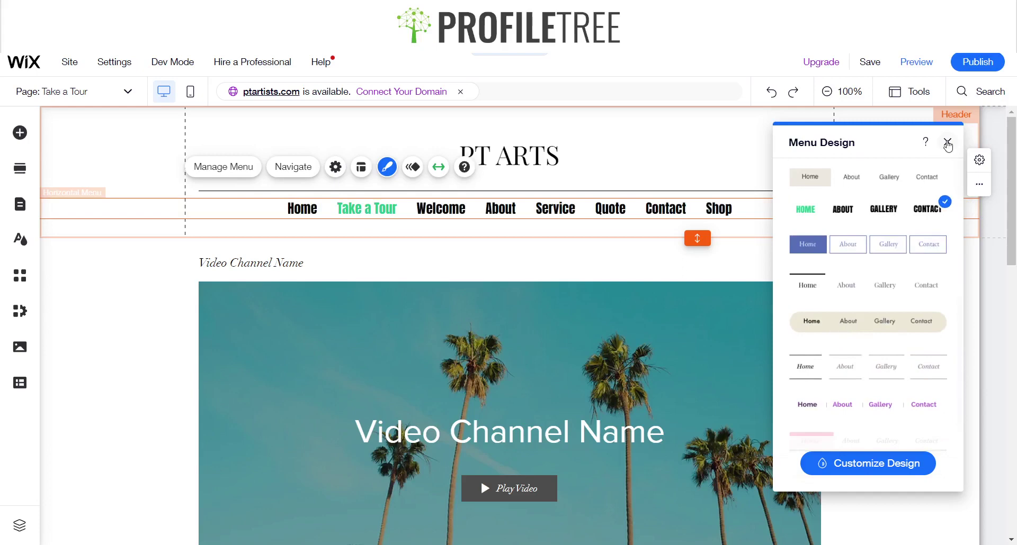
# - Try blue #1A2DF3 as the menu's submenu background fill and return it to white #FFFFFF
pyautogui.click(842, 465)
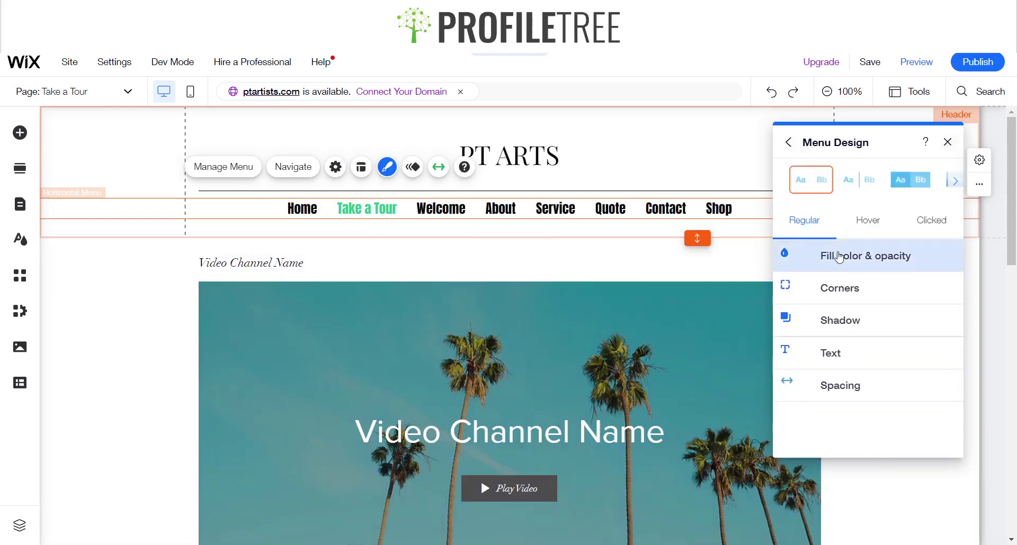
pyautogui.click(840, 254)
pyautogui.click(937, 312)
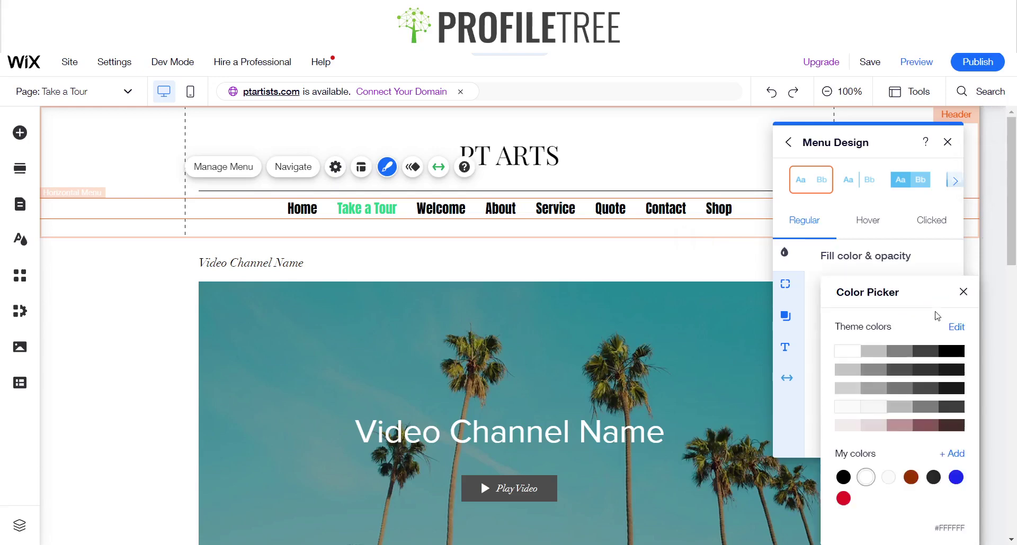
pyautogui.click(949, 478)
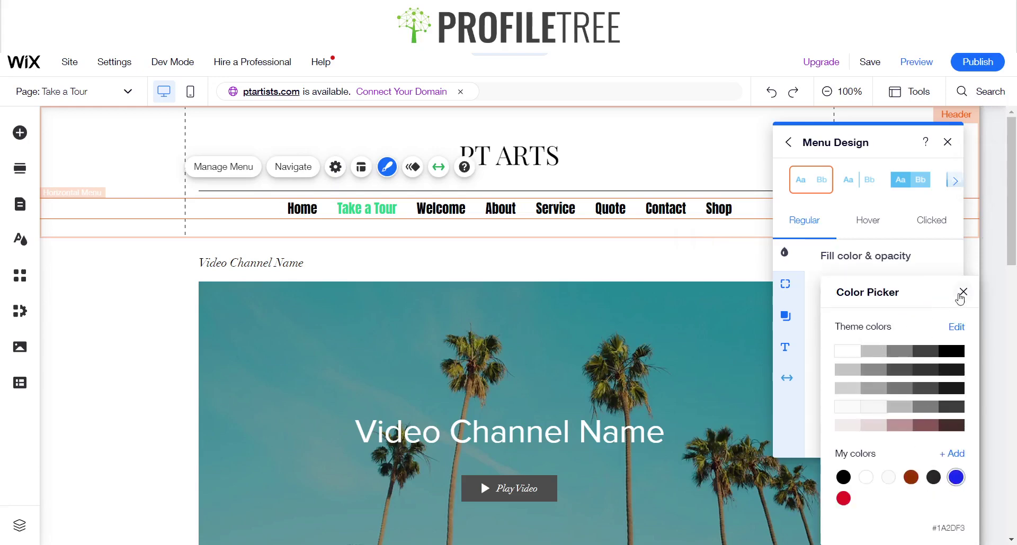
pyautogui.click(963, 291)
pyautogui.click(937, 309)
pyautogui.click(963, 292)
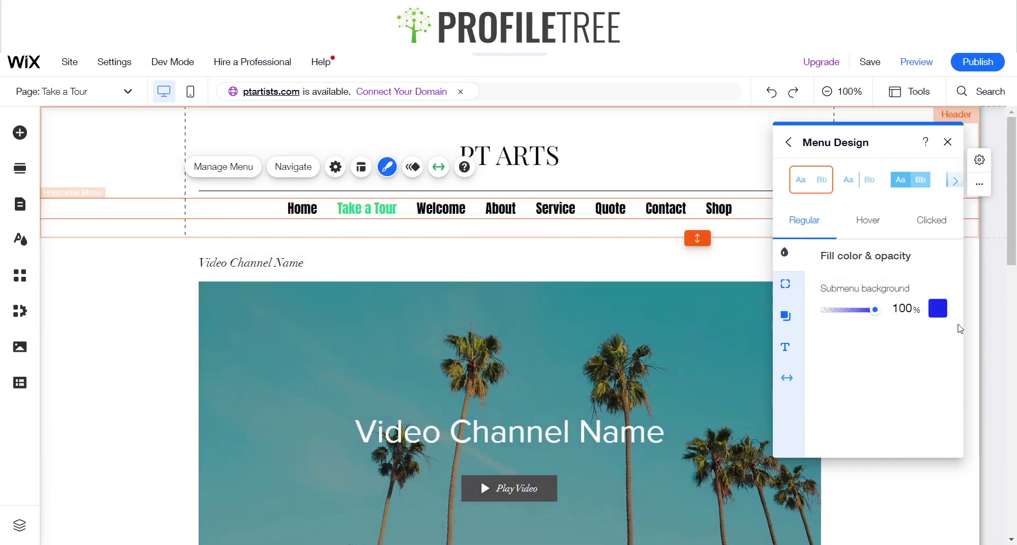
pyautogui.click(938, 309)
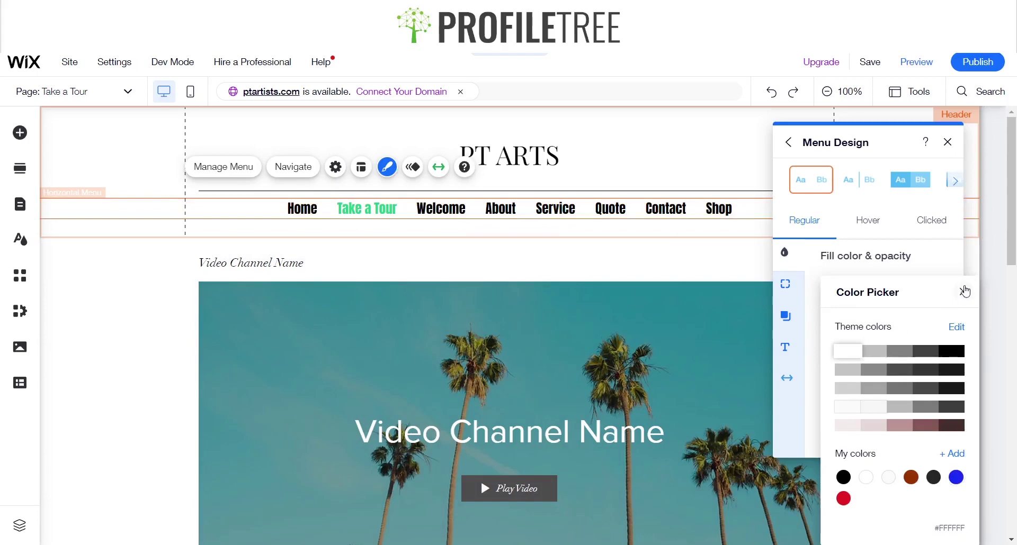
pyautogui.click(963, 292)
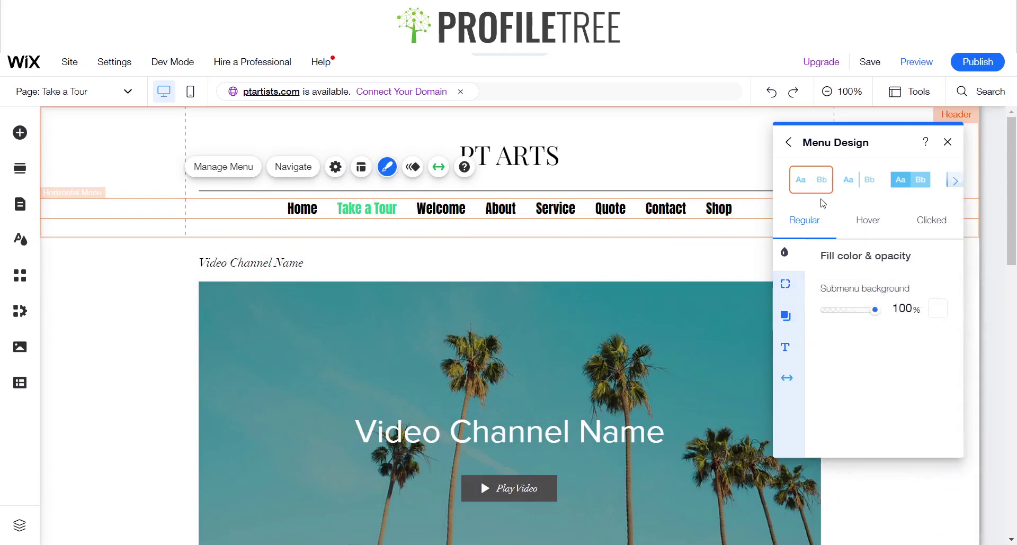
pyautogui.click(788, 141)
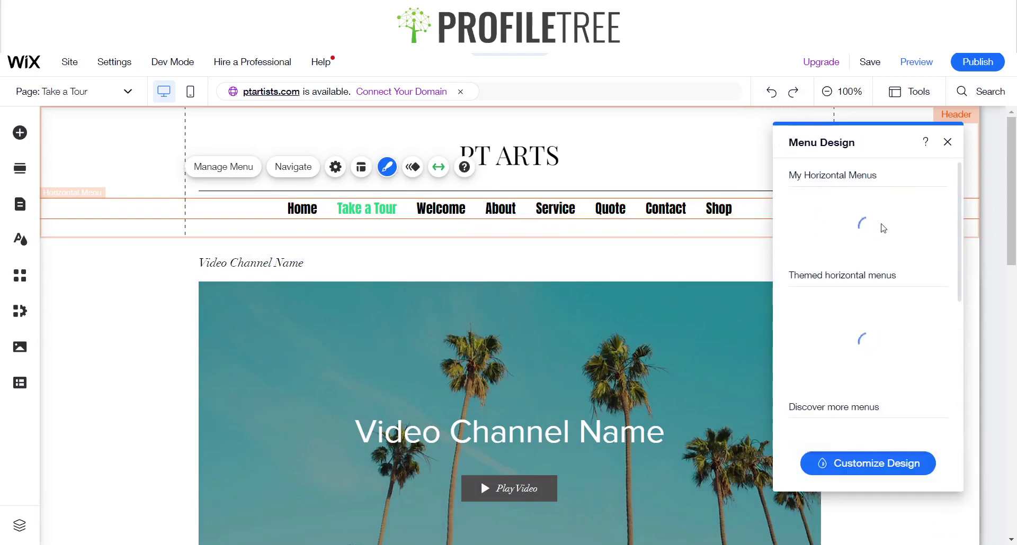
# - Try other text colors for the menu's clicked state and set it back to green
pyautogui.click(831, 468)
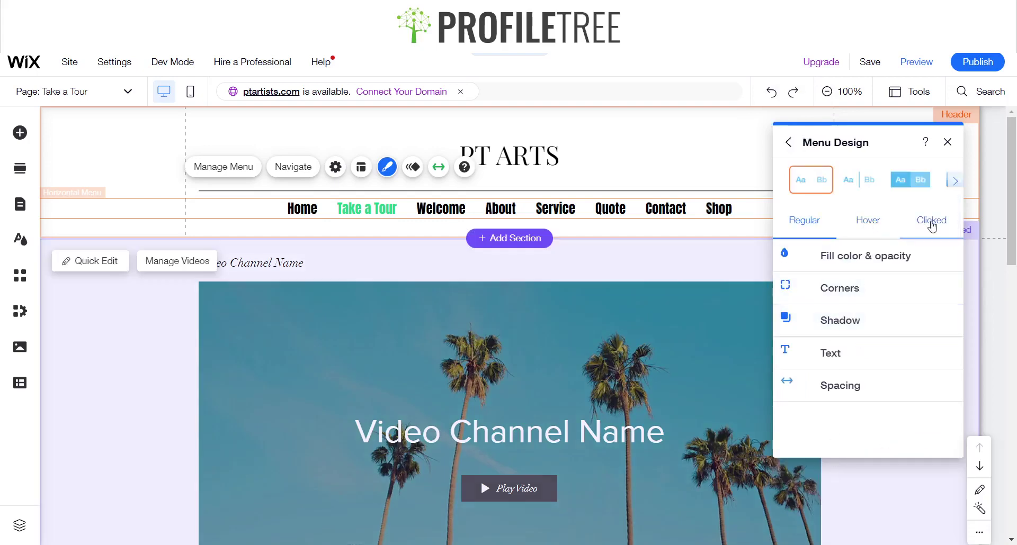
pyautogui.click(932, 226)
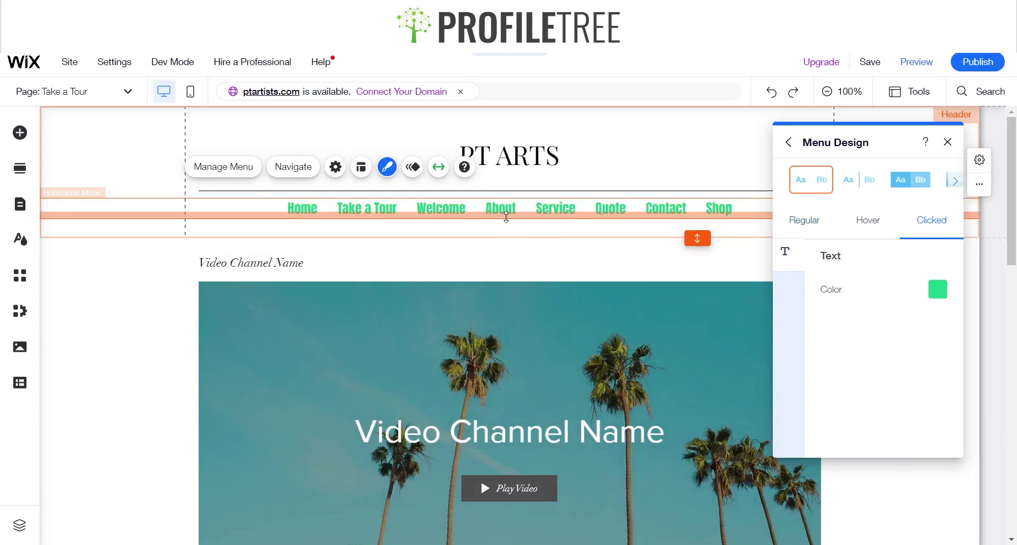
pyautogui.click(938, 289)
pyautogui.click(895, 320)
pyautogui.click(832, 371)
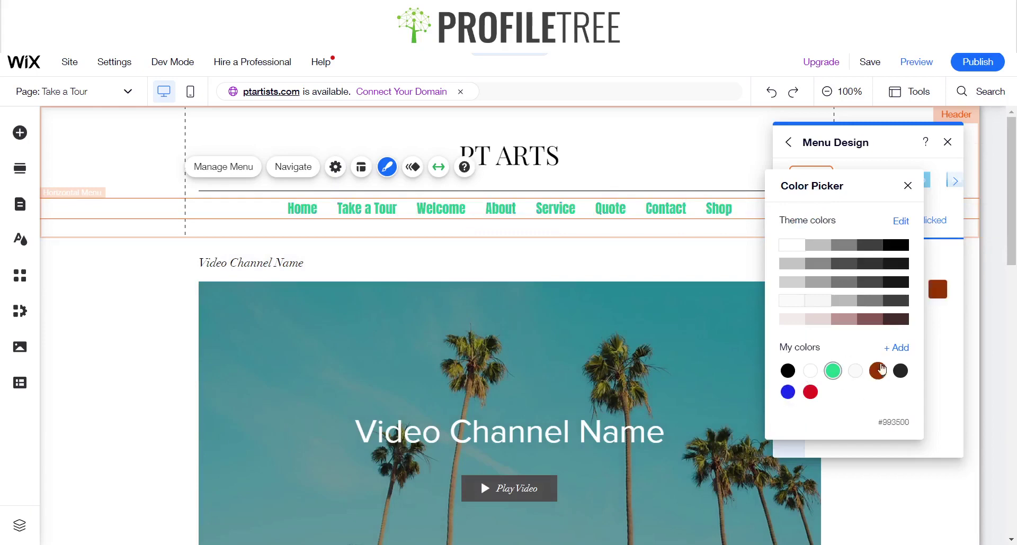
pyautogui.click(907, 187)
# - Set the menu's text color for the hover state to red #E21C21
pyautogui.click(868, 220)
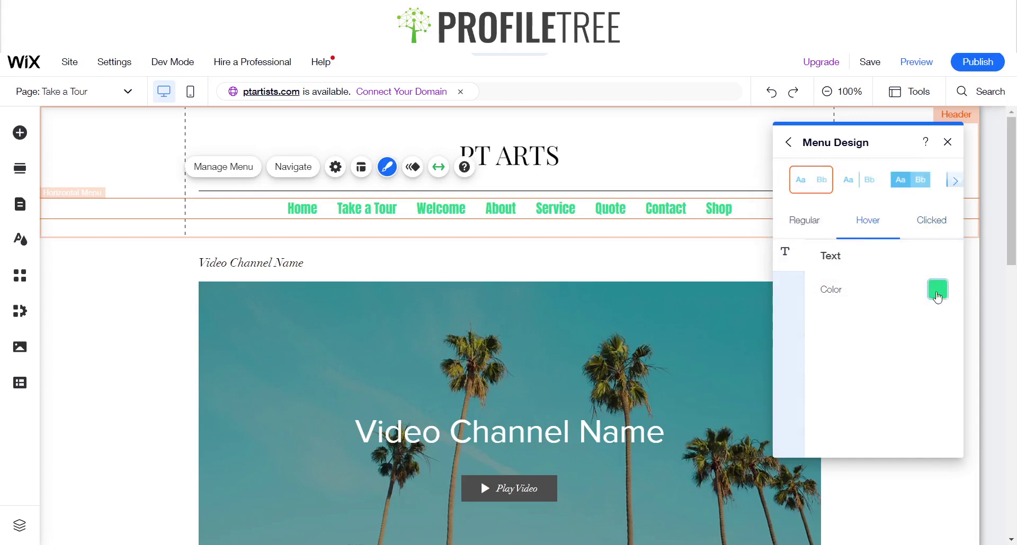
pyautogui.click(937, 290)
pyautogui.click(811, 392)
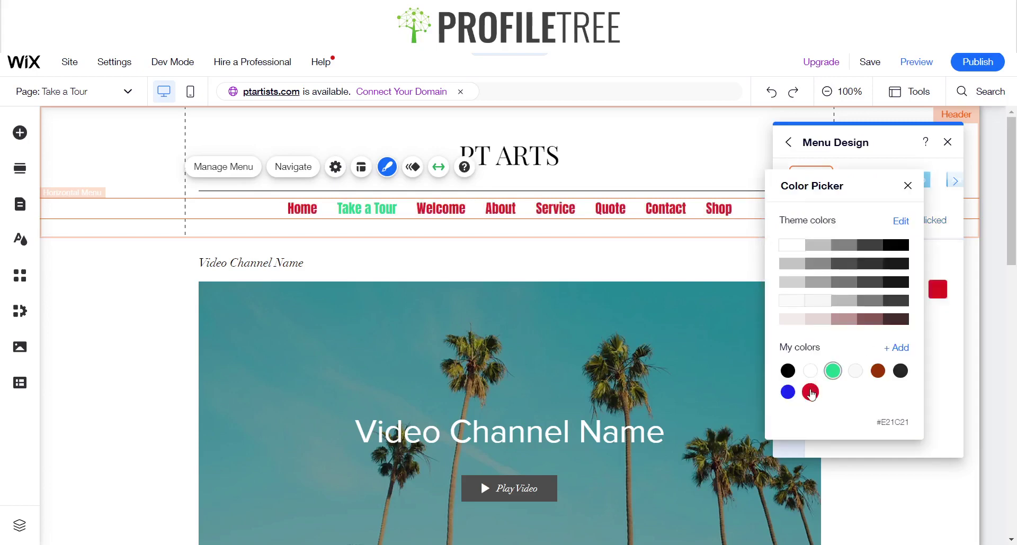
# - Set the menu's hover text color to green #20CE88 and change the regular state's font to Questrial
pyautogui.click(833, 371)
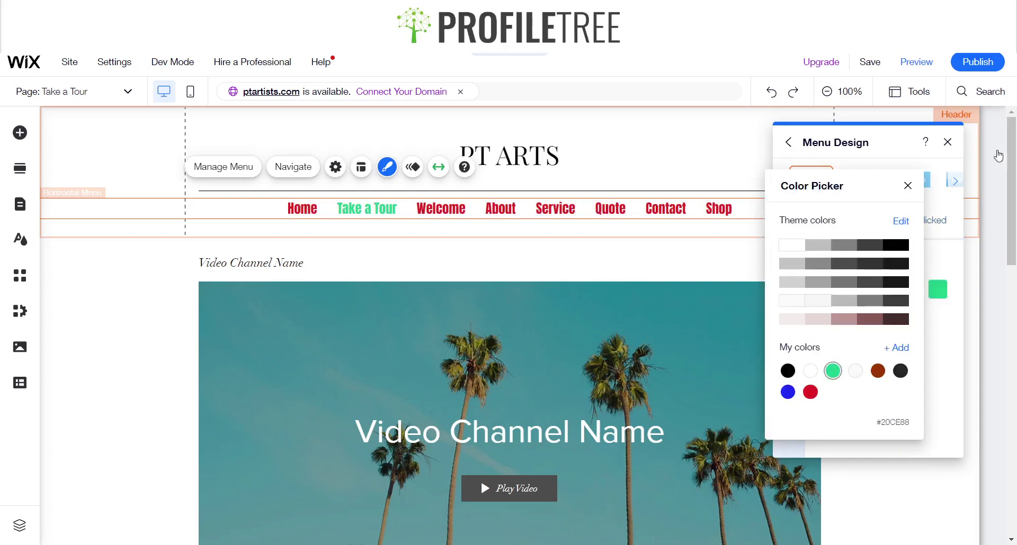
pyautogui.click(908, 186)
pyautogui.click(807, 225)
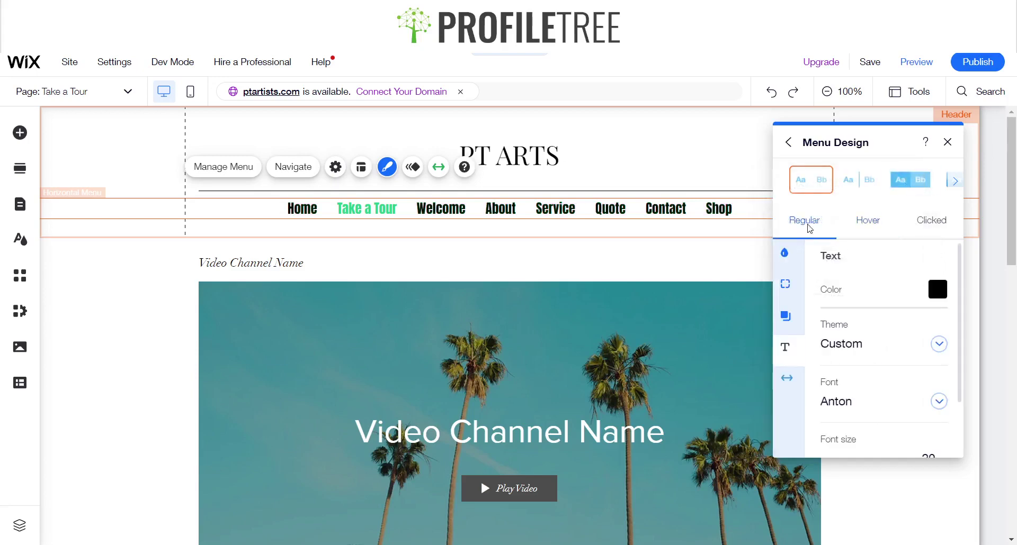
pyautogui.click(849, 406)
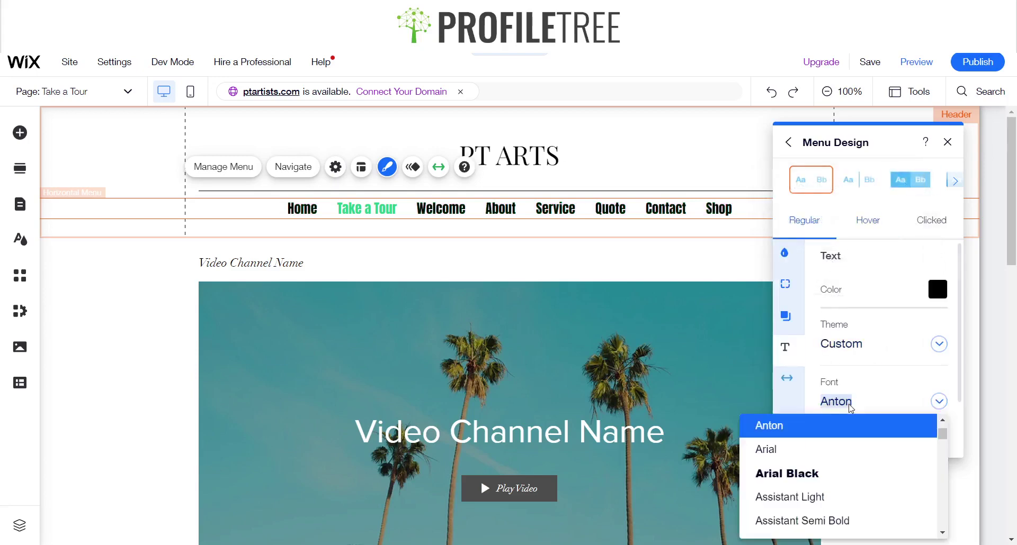
pyautogui.write('Questrial')
pyautogui.click(837, 432)
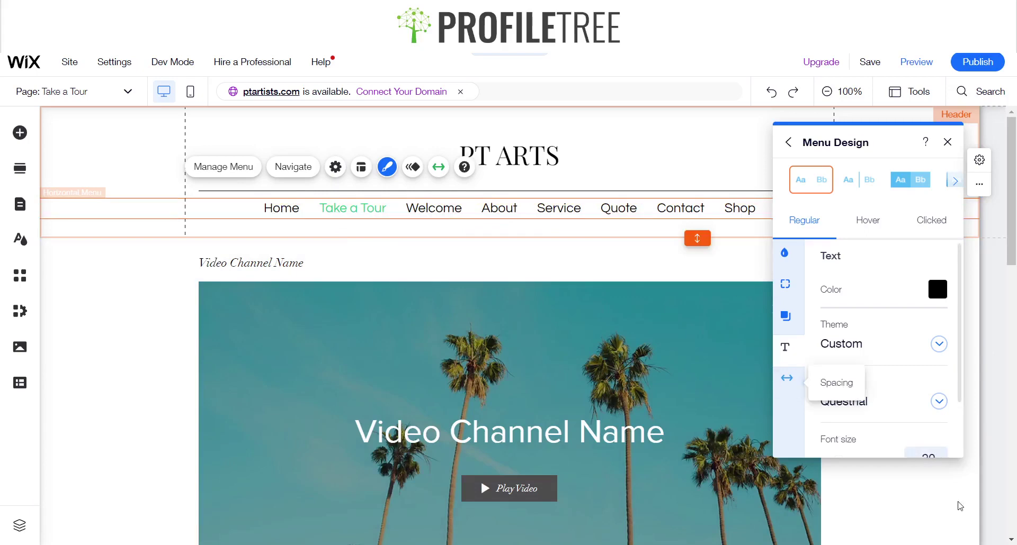
# - Try a font size of 30 px for the regular menu text and return it to 20 px
pyautogui.scroll(-2, 910, 425)
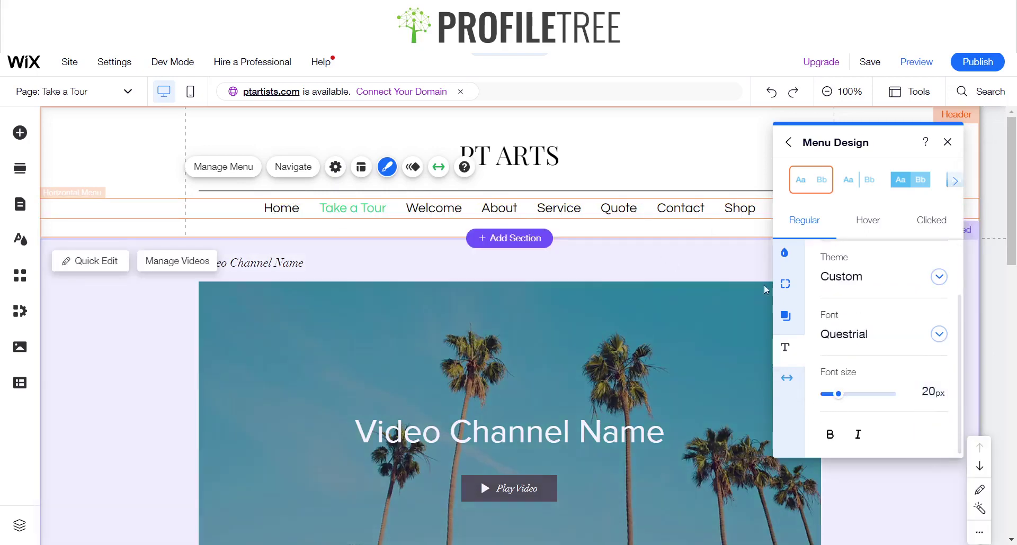
pyautogui.click(932, 390)
pyautogui.write('30')
pyautogui.press('Return')
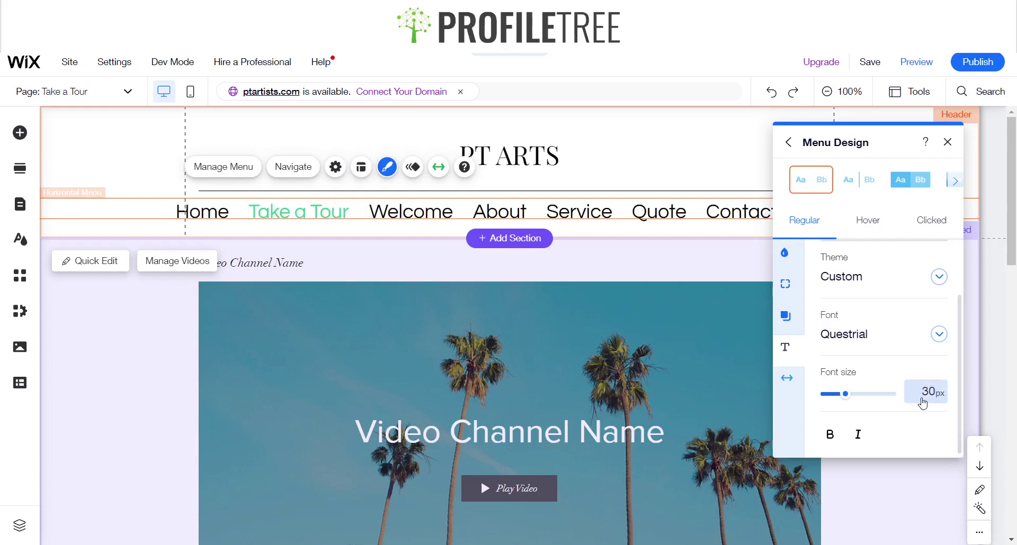
pyautogui.click(922, 398)
pyautogui.write('20')
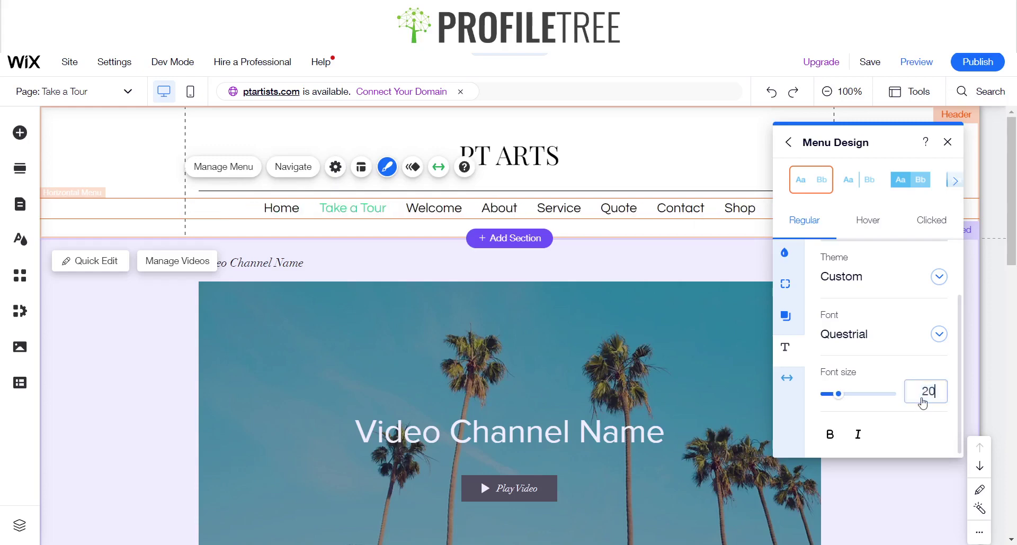
pyautogui.press('Return')
# - Try bold and italic formatting on the regular menu text, switching each one off again
pyautogui.click(832, 435)
pyautogui.click(834, 438)
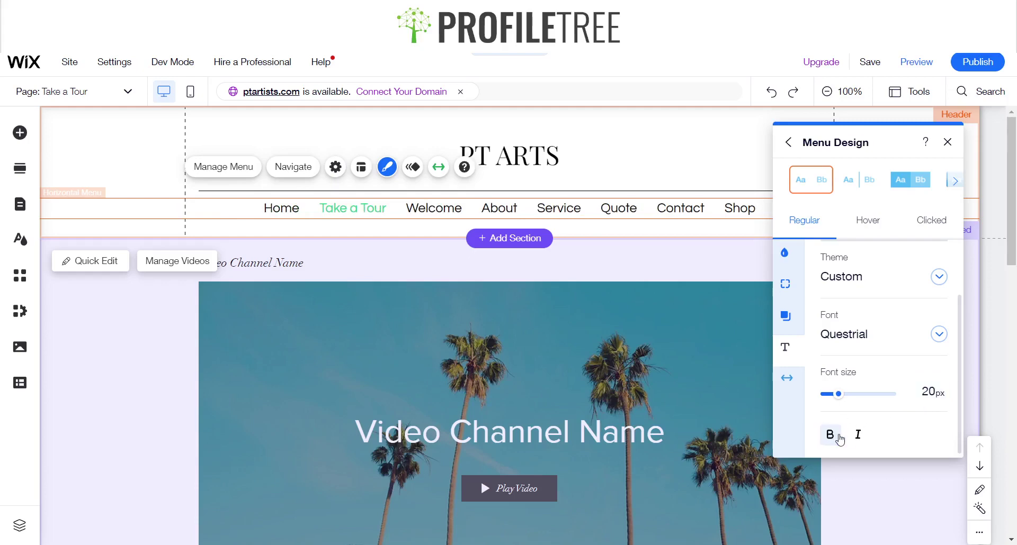
pyautogui.click(854, 437)
pyautogui.click(858, 436)
# - Try a bottom spacing of 20 px for the menu and return it to 0
pyautogui.click(798, 380)
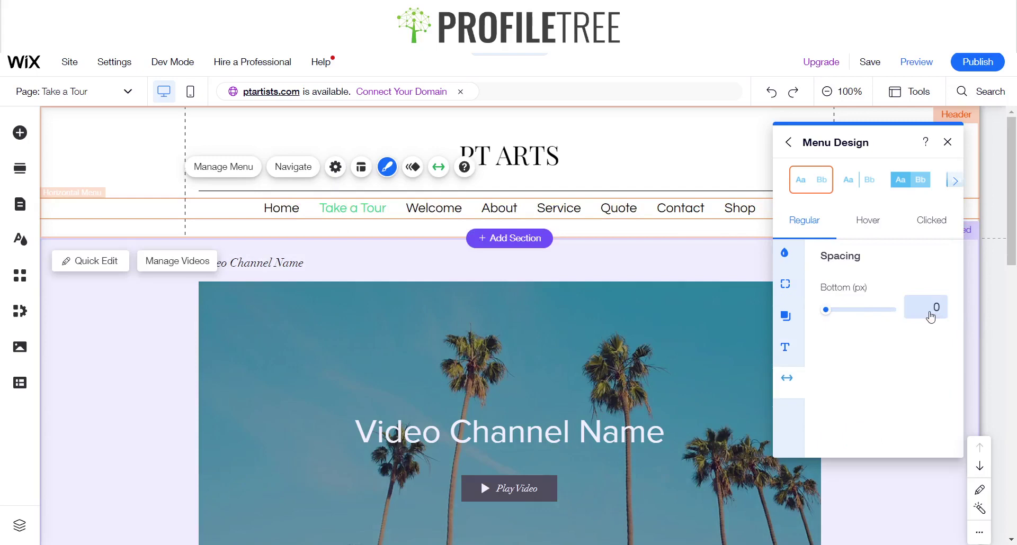
pyautogui.write('20')
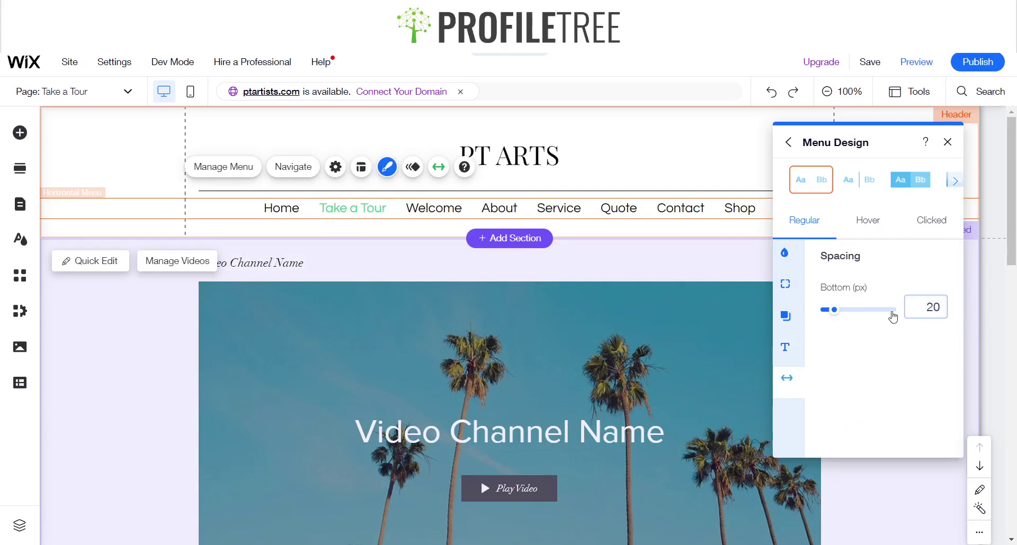
pyautogui.press('BackSpace')
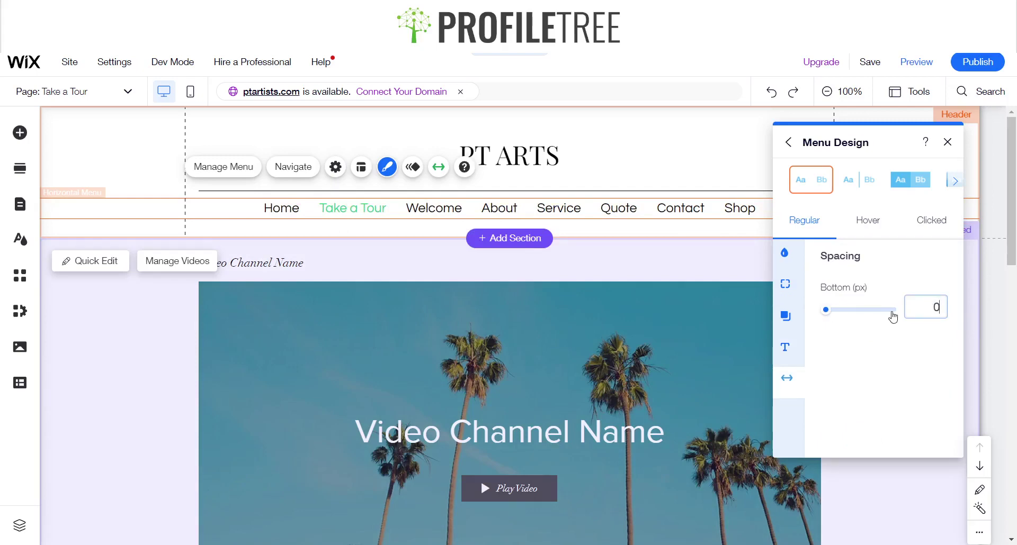
# - Try the shadow on the menu's regular state, switch it off again, and view the submenu corner settings
pyautogui.click(786, 317)
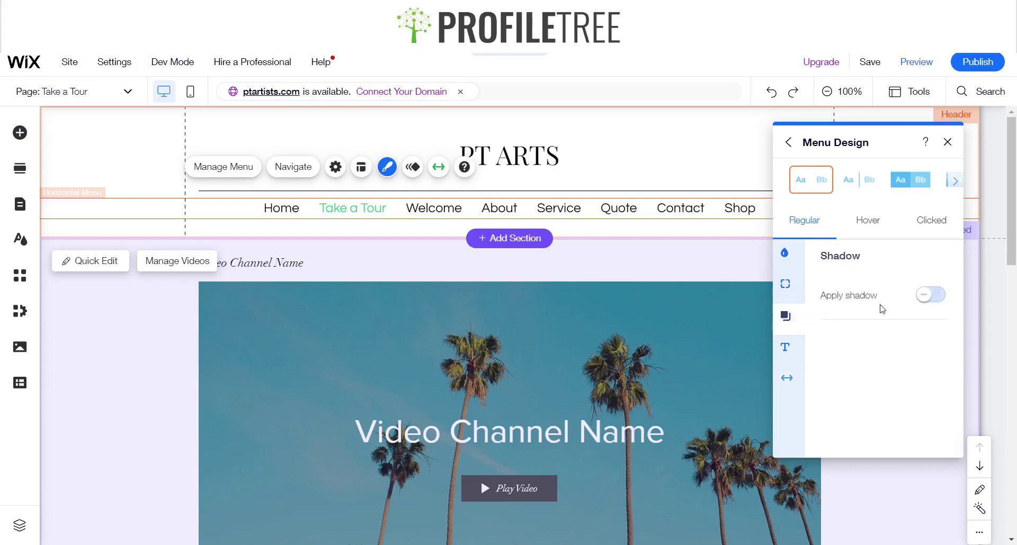
pyautogui.click(924, 303)
pyautogui.click(924, 304)
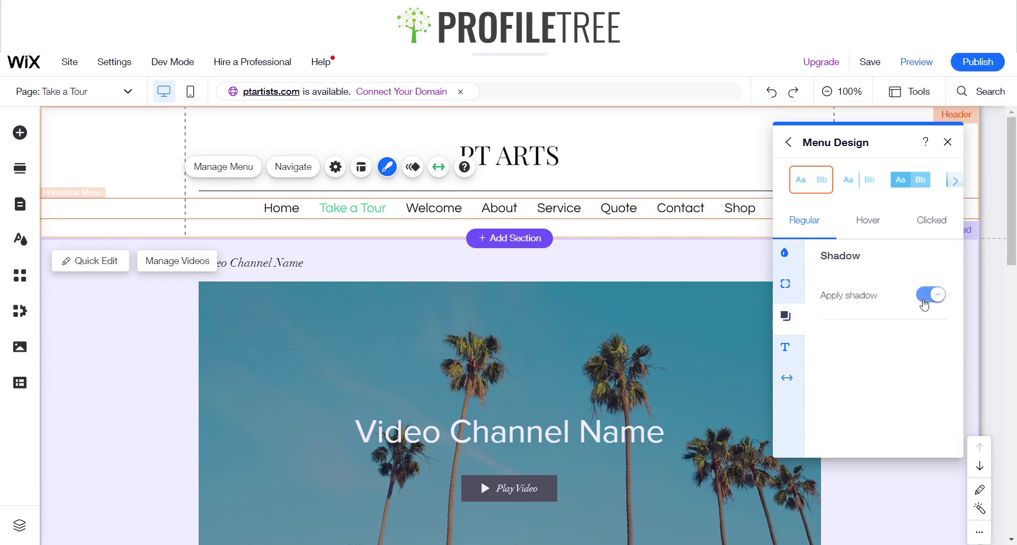
pyautogui.click(784, 279)
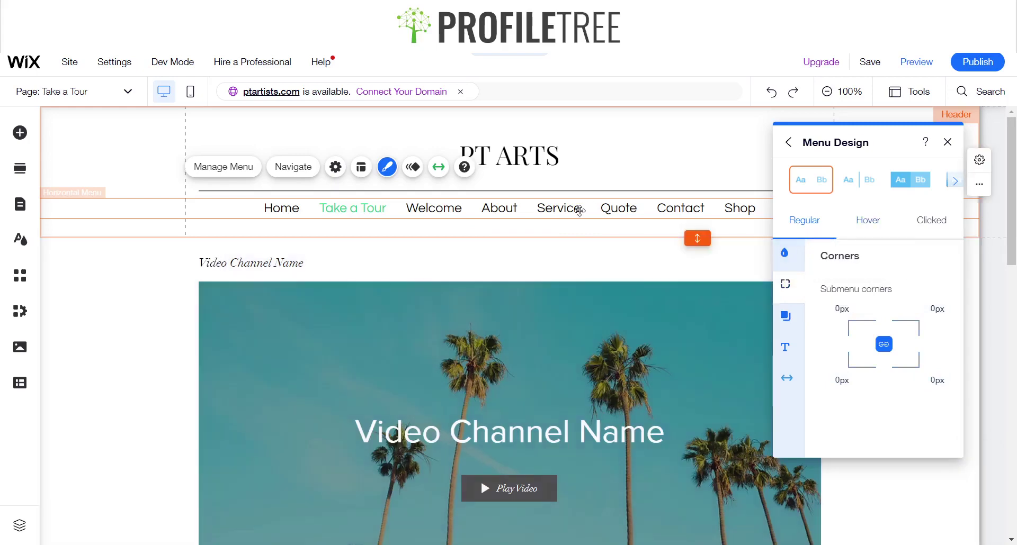
# - Try the beige preset with rounded ends from the additional menu designs on the header menu
pyautogui.click(788, 142)
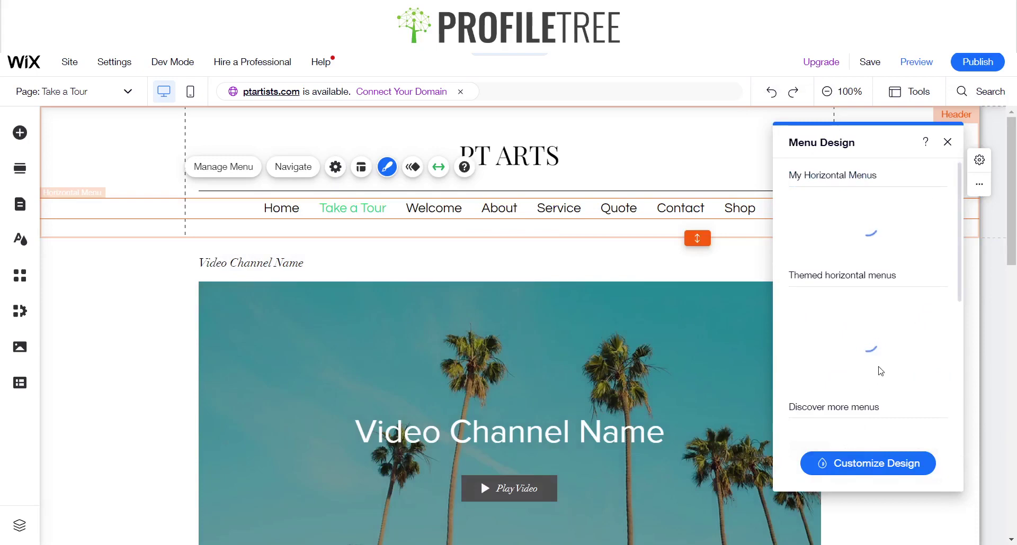
pyautogui.scroll(-5, 844, 343)
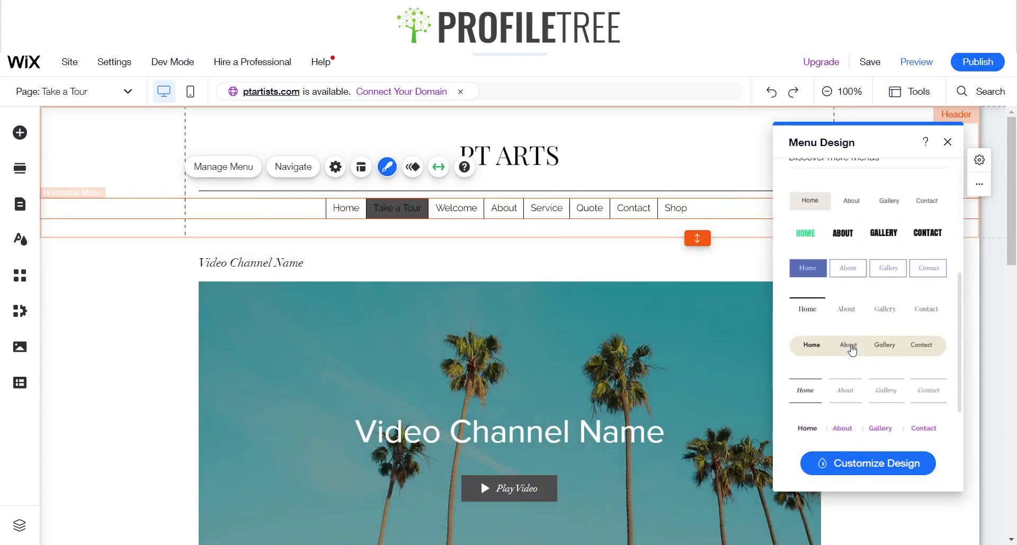
pyautogui.click(852, 350)
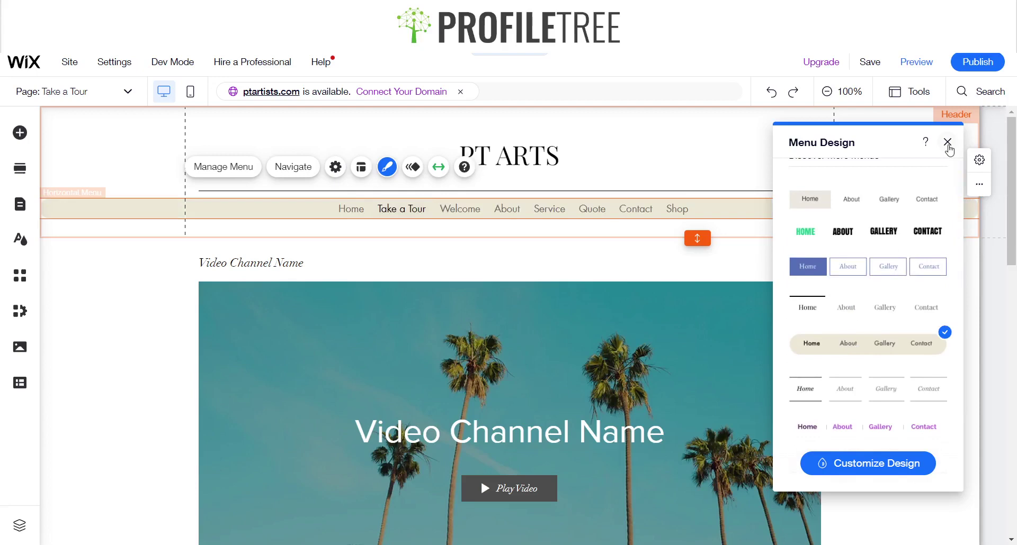
# - Customize the beige menu design by setting all four menu corners to a 20 px radius
pyautogui.click(849, 463)
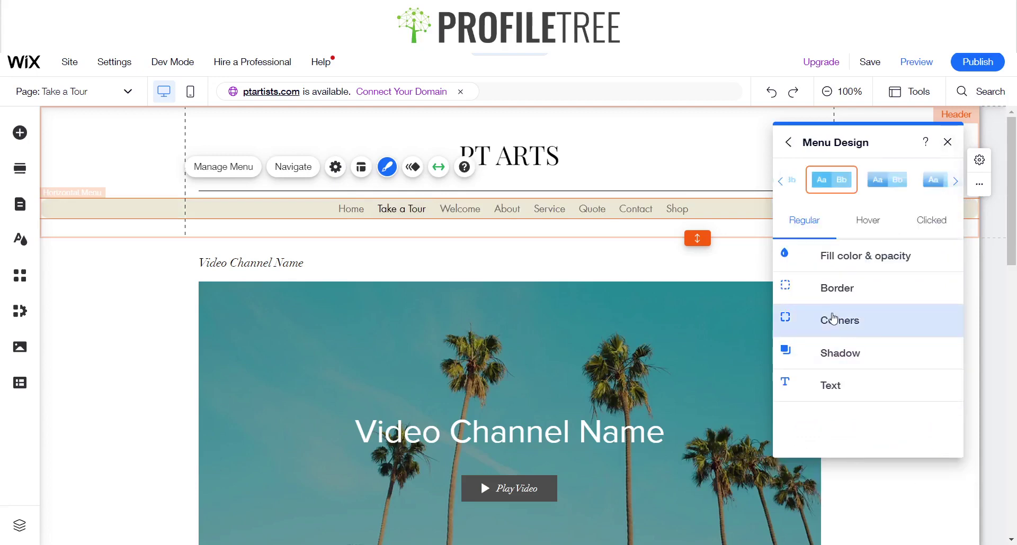
pyautogui.click(778, 294)
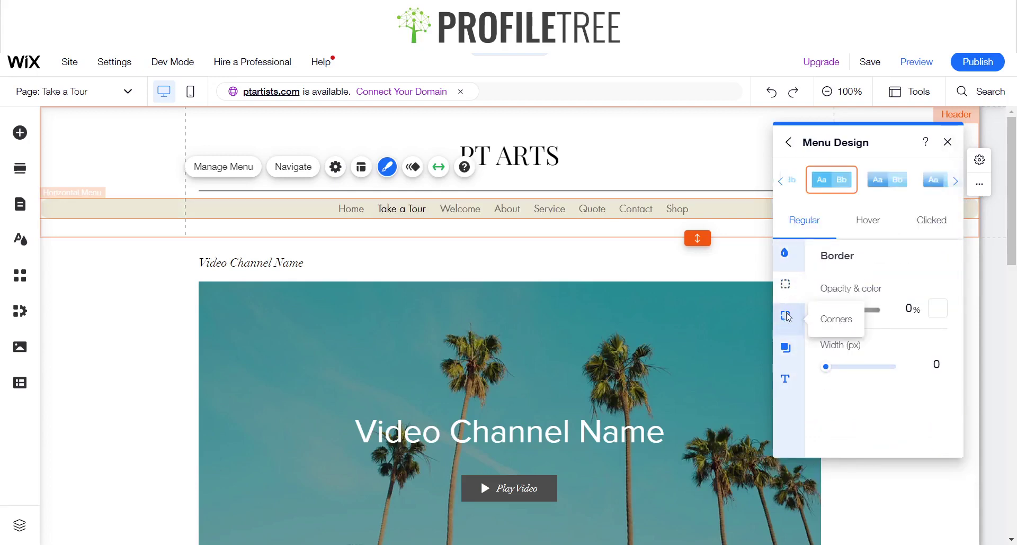
pyautogui.click(787, 316)
pyautogui.click(836, 309)
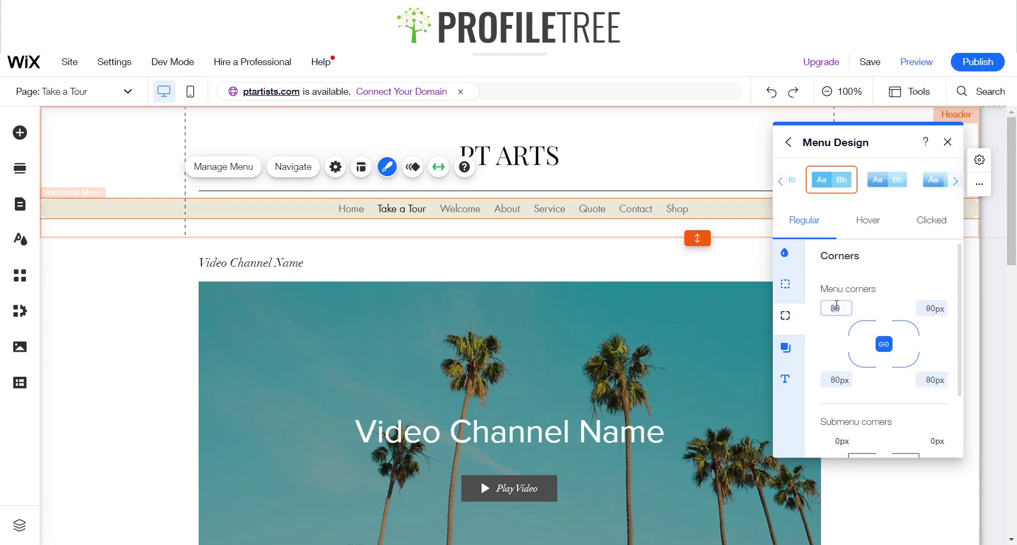
pyautogui.write('20')
pyautogui.press('Return')
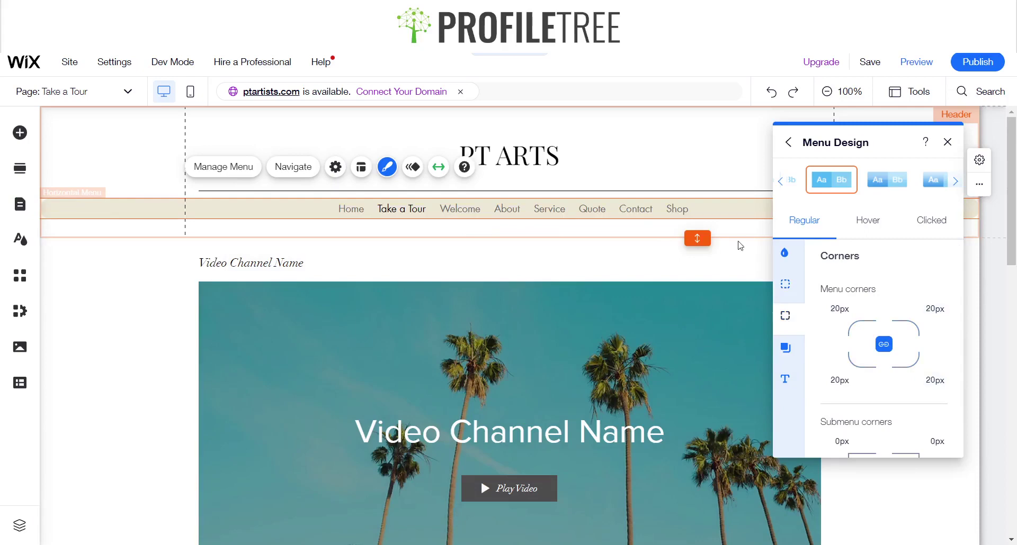
# - Square off the beige menu bar by setting all four menu corners to 0 px
pyautogui.scroll(-2, 855, 394)
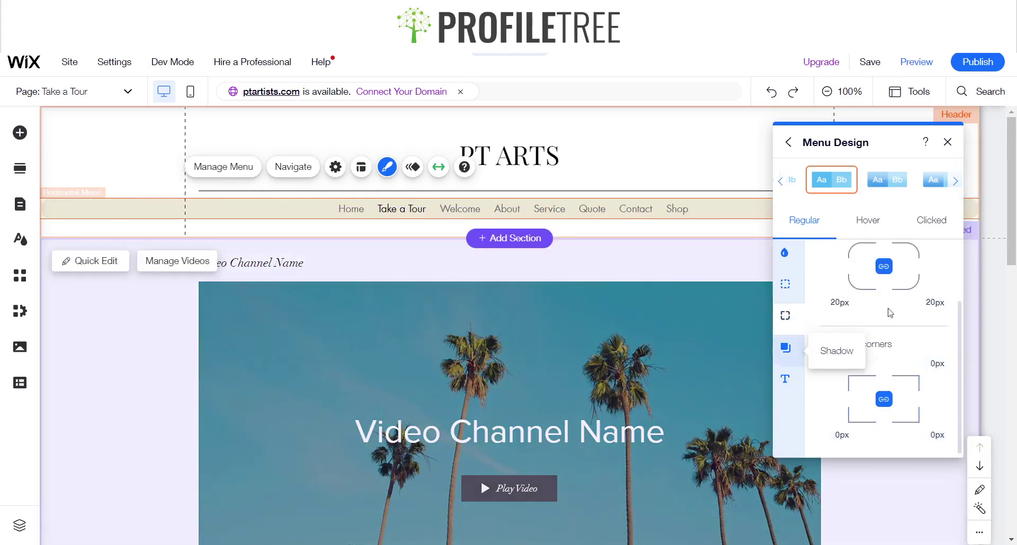
pyautogui.click(837, 302)
pyautogui.write('0')
pyautogui.press('Return')
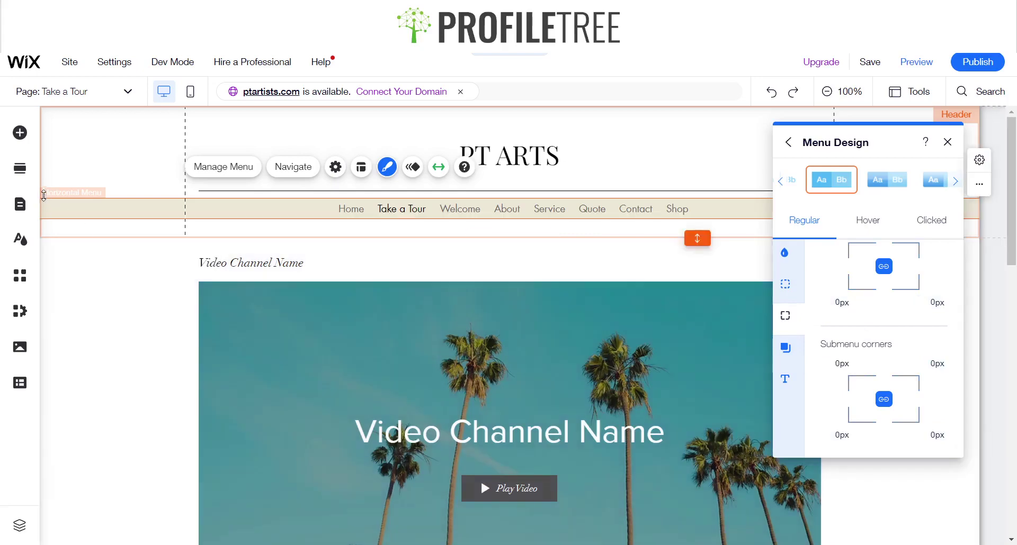
# - Inspect the menu's background fill color and the available layout presets, and close the design settings
pyautogui.click(792, 263)
pyautogui.click(937, 308)
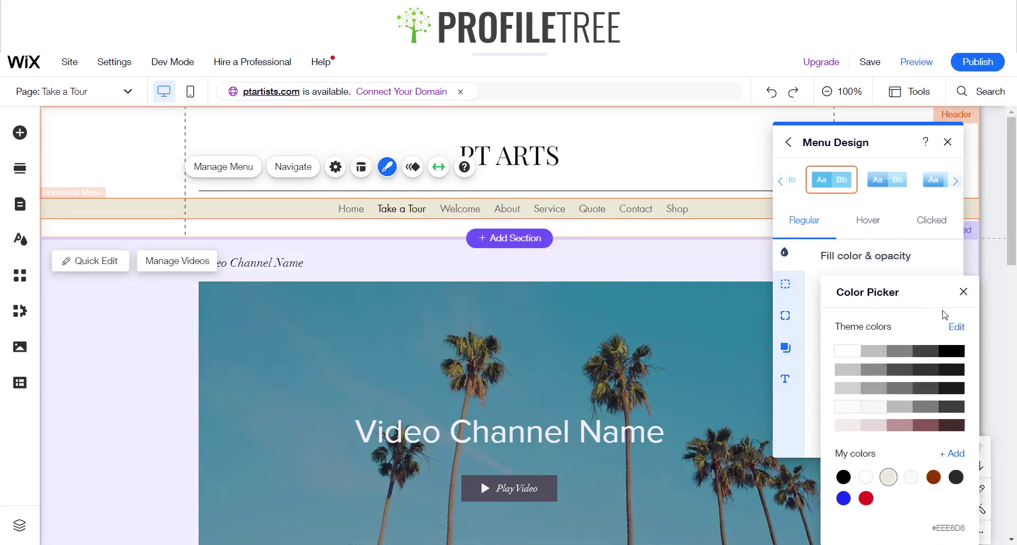
pyautogui.click(963, 292)
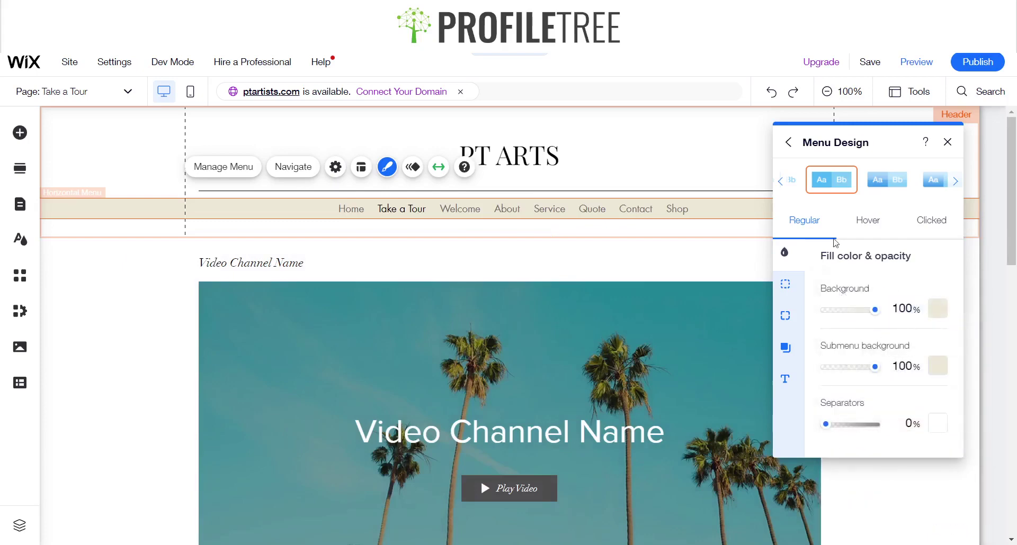
pyautogui.click(784, 187)
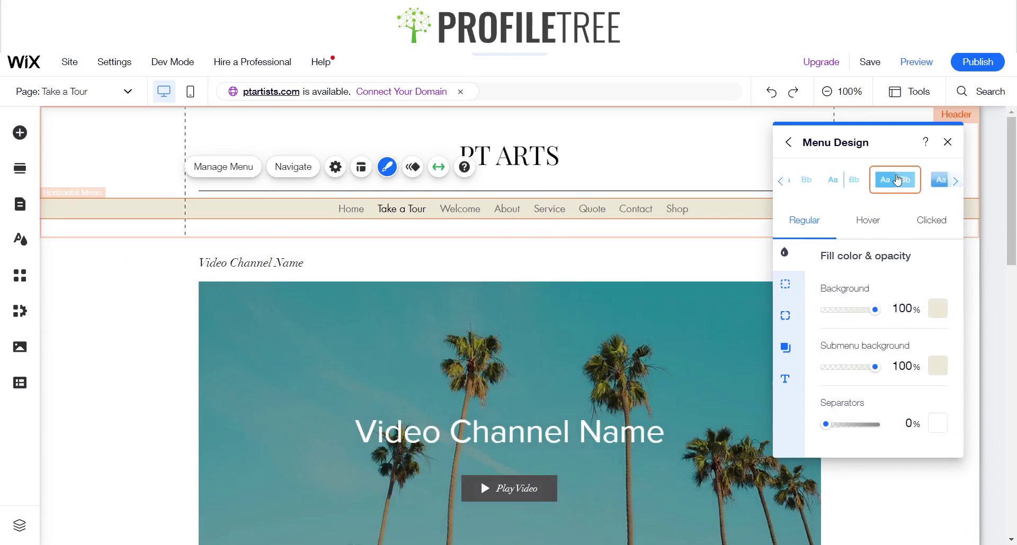
pyautogui.click(947, 142)
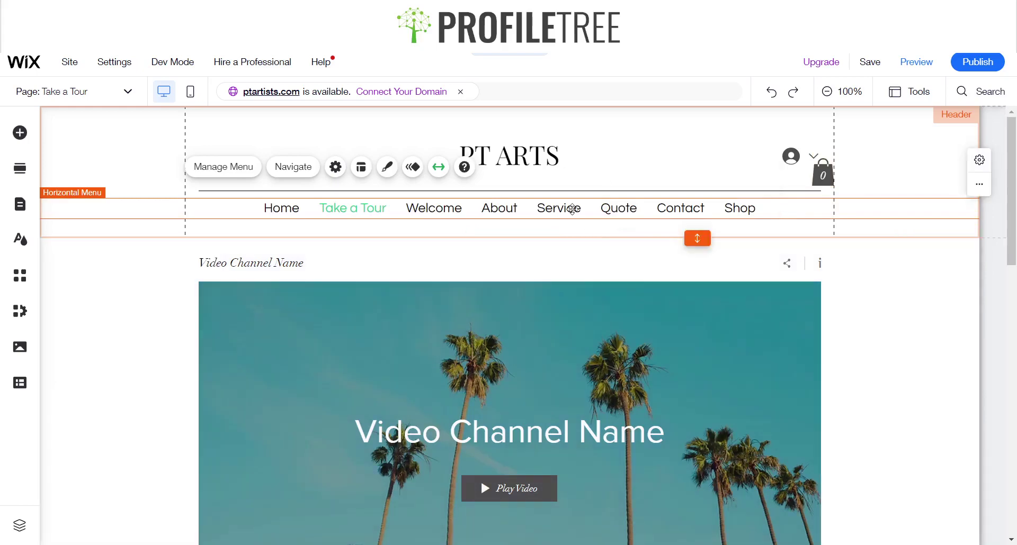
# - Apply the Reveal animation to the header's horizontal menu
pyautogui.click(413, 168)
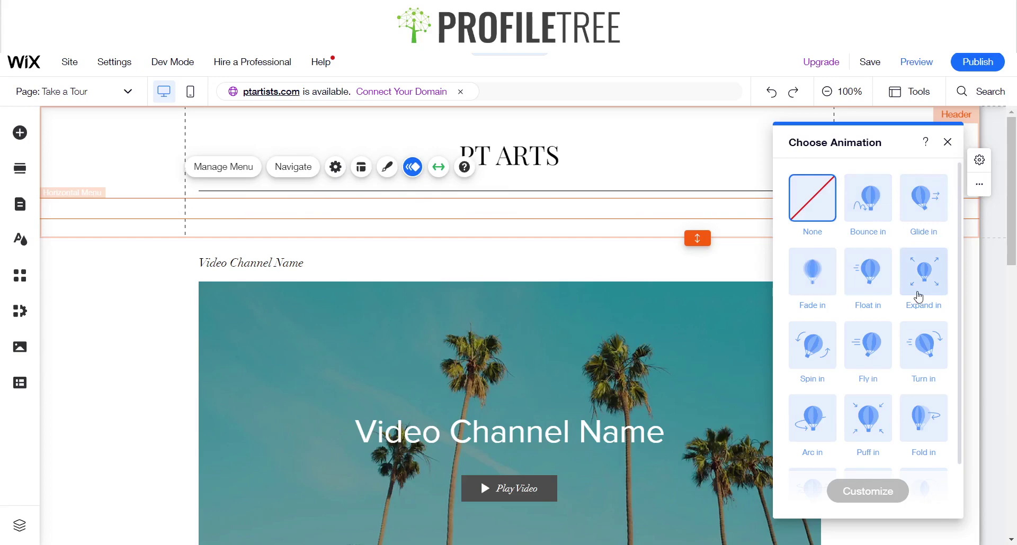
pyautogui.scroll(-1, 912, 424)
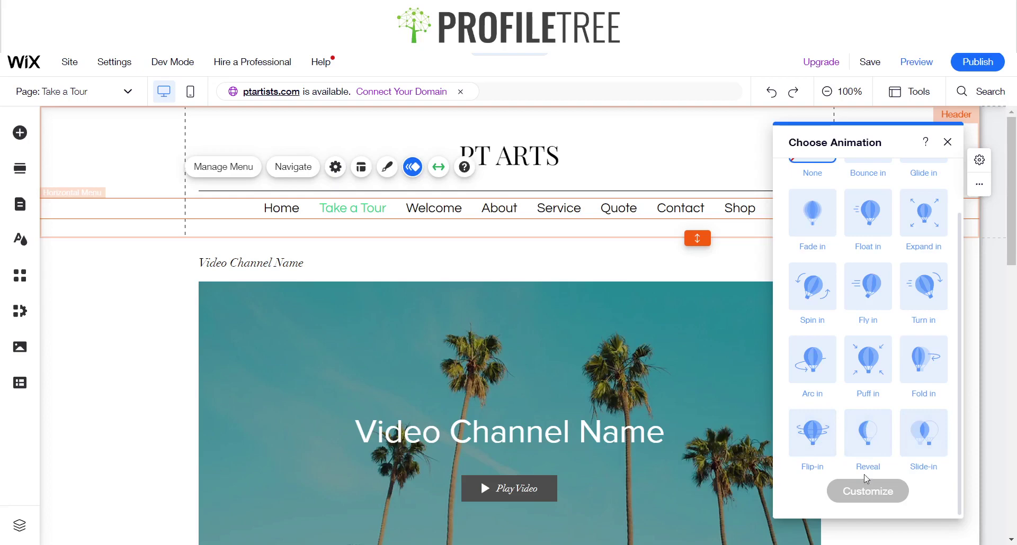
pyautogui.click(865, 447)
# - Try the Reveal animation with the directions From bottom and From center, previewing each one
pyautogui.click(857, 504)
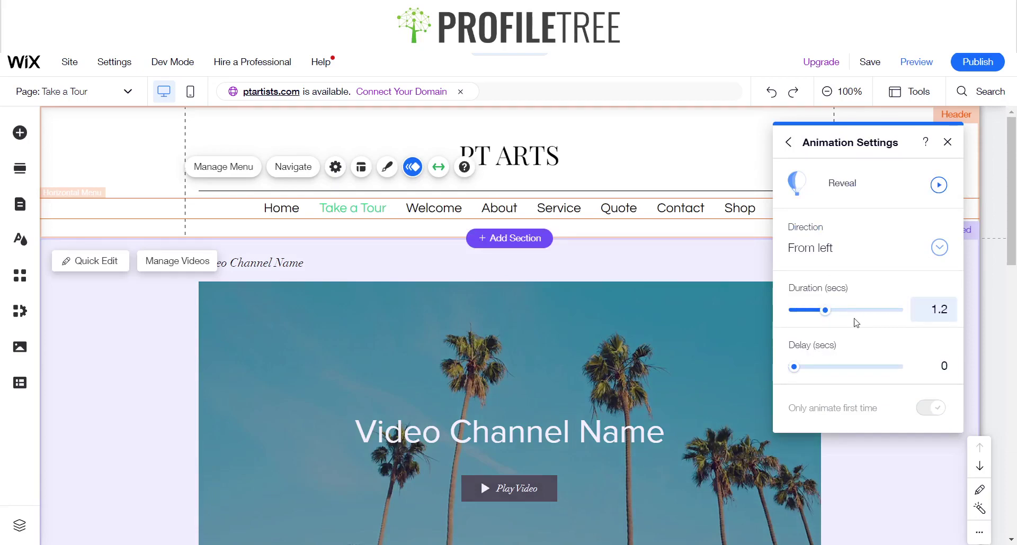
pyautogui.click(924, 246)
pyautogui.click(859, 223)
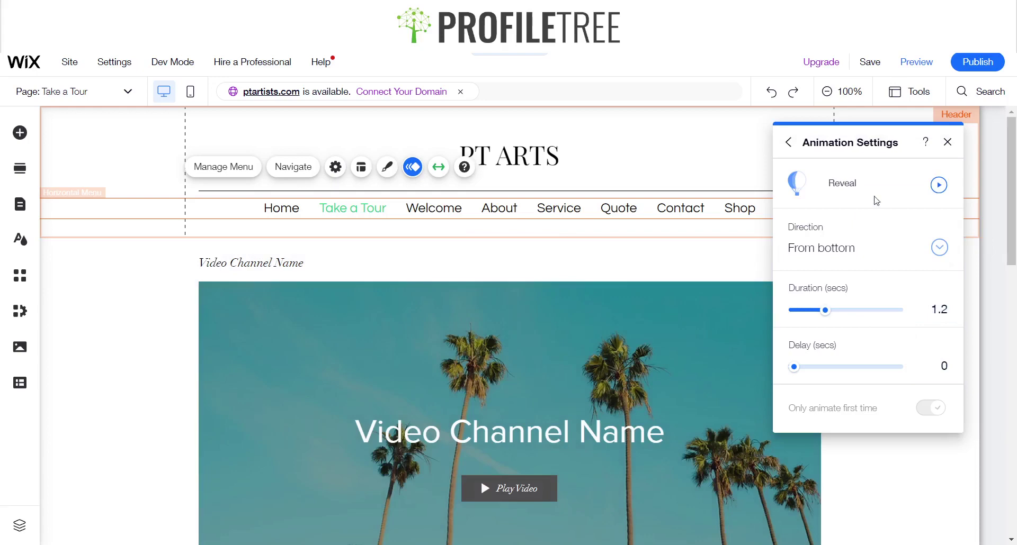
pyautogui.click(936, 184)
pyautogui.click(936, 249)
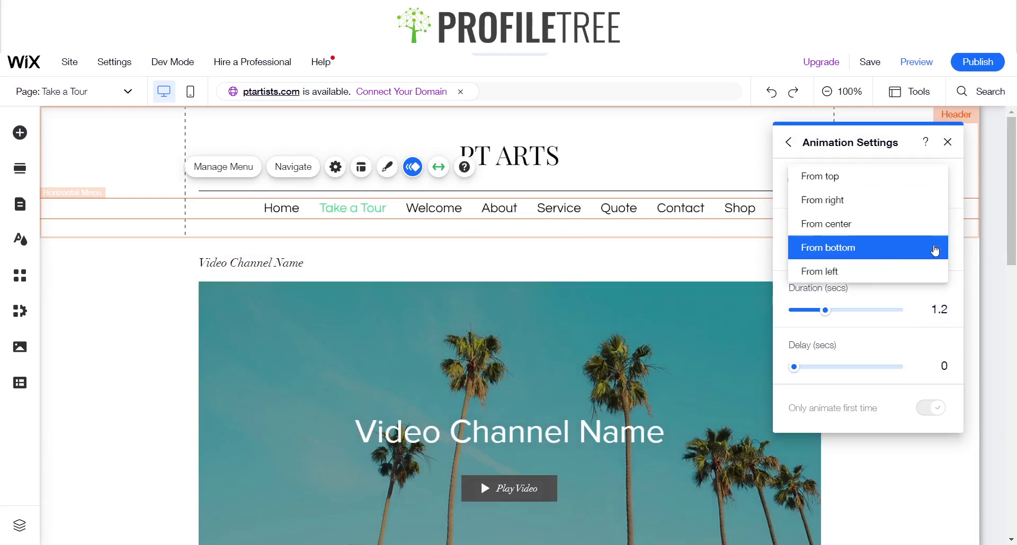
pyautogui.click(850, 220)
pyautogui.click(937, 185)
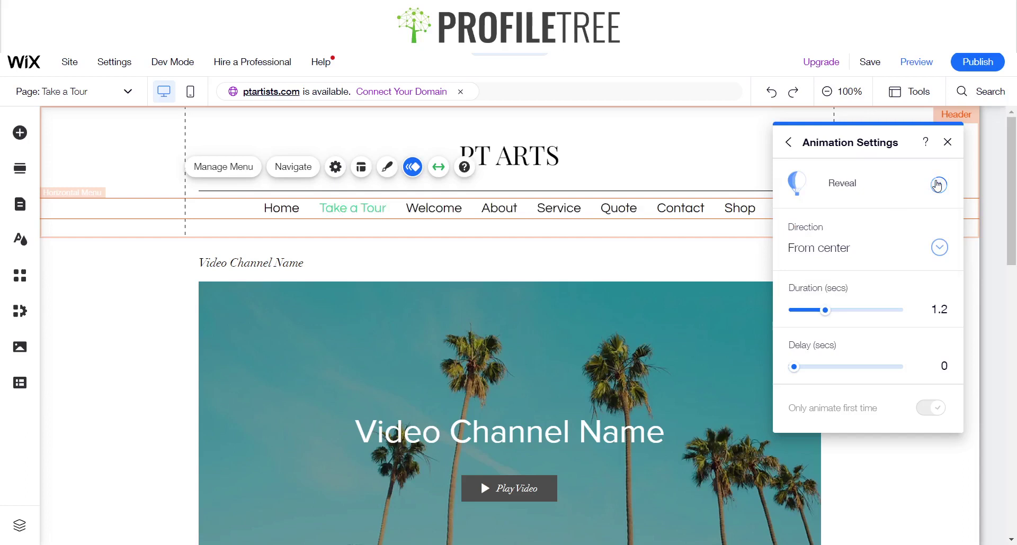
# - Set the Reveal animation's direction to From top and preview it
pyautogui.click(938, 247)
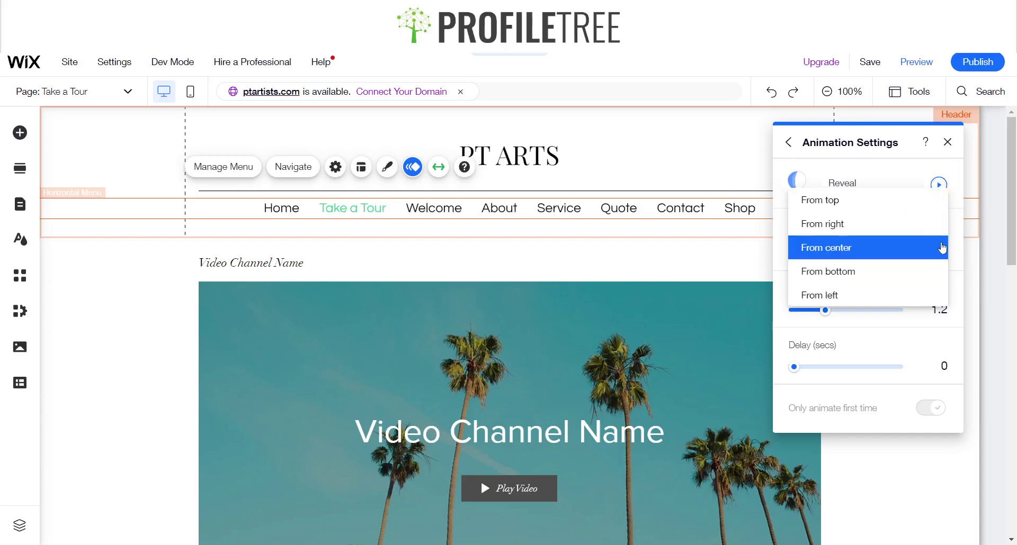
pyautogui.click(868, 200)
pyautogui.click(937, 185)
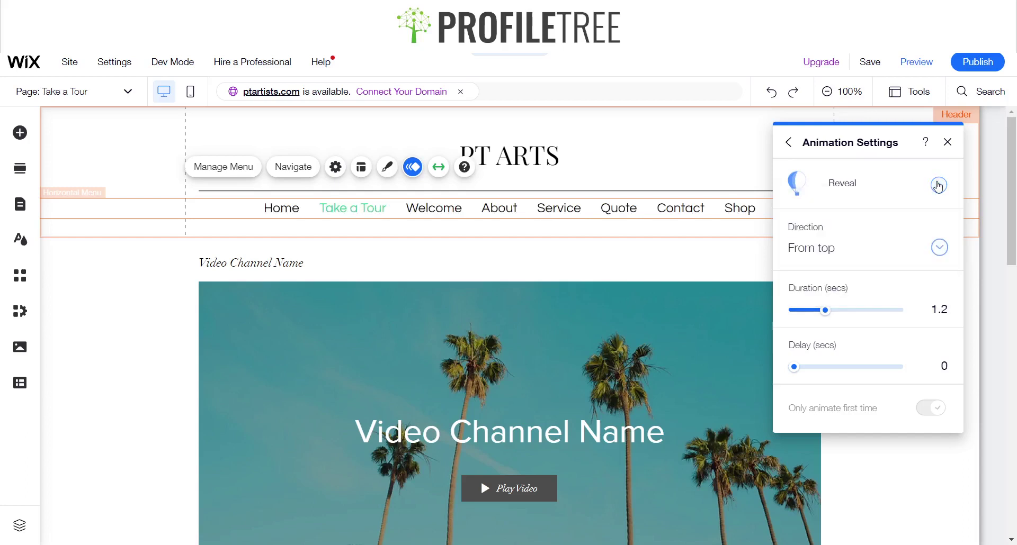
# - Close the menu's animation settings, deselect the header menu and switch to the mobile version of the site
pyautogui.click(948, 142)
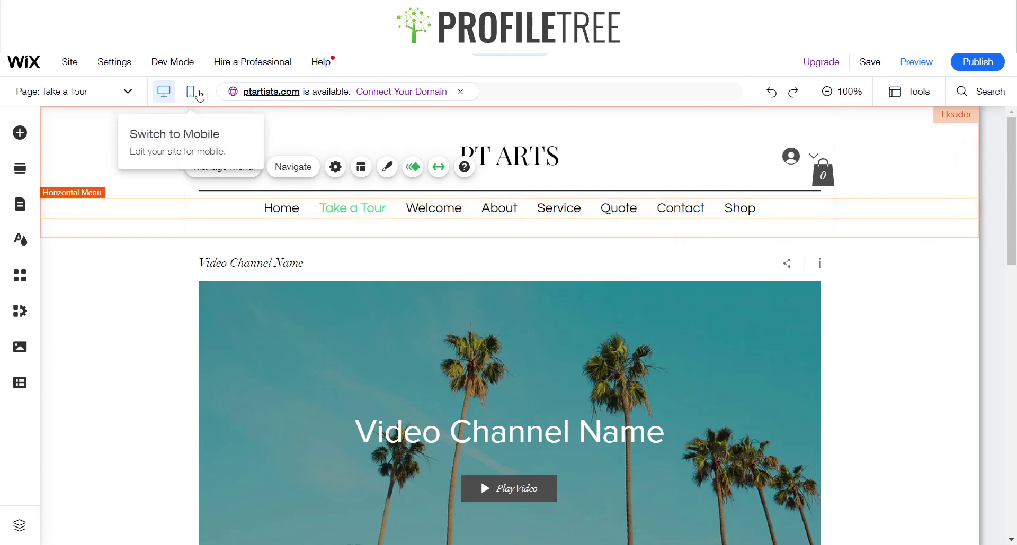
pyautogui.press('Escape')
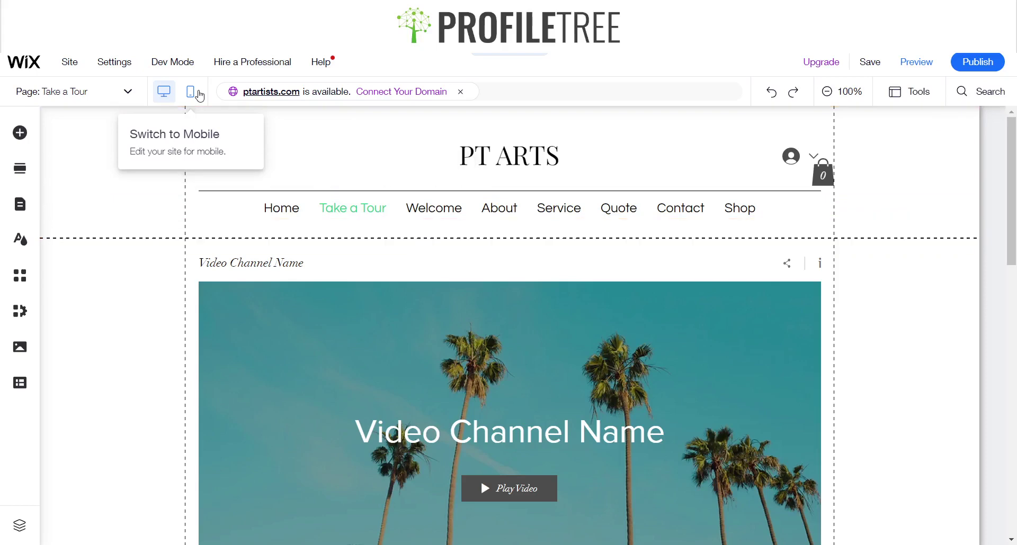
pyautogui.click(199, 96)
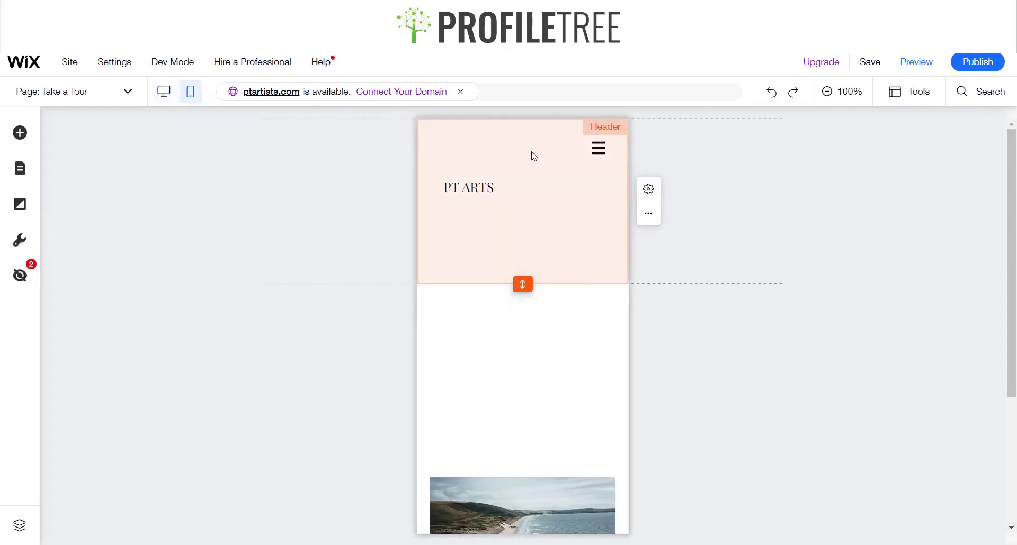
# - Narrow the PT ARTS title's text box in the mobile header and move the cart icon up between the title and the menu icon
pyautogui.click(601, 150)
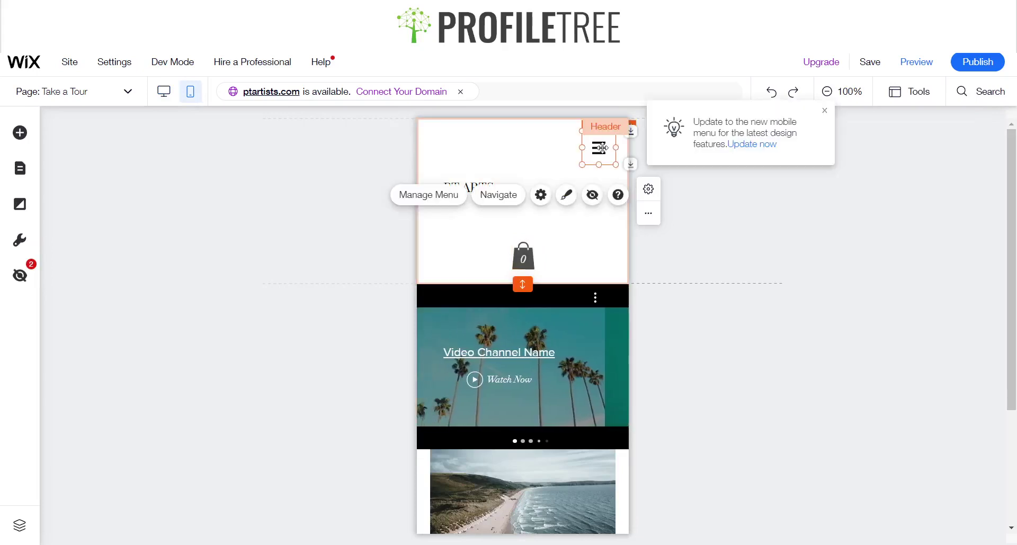
pyautogui.click(576, 192)
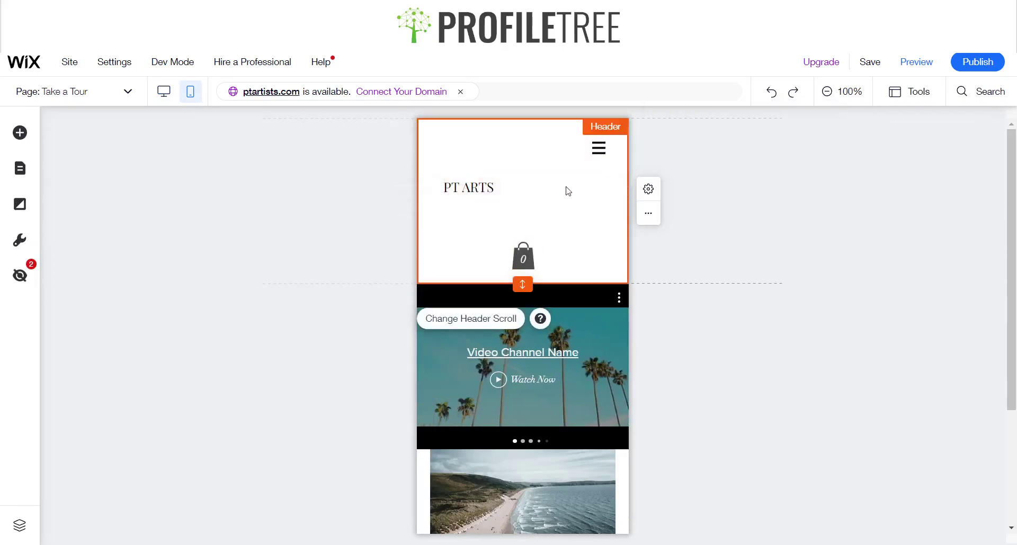
pyautogui.click(567, 190)
pyautogui.moveTo(601, 186); pyautogui.dragTo(518, 186)
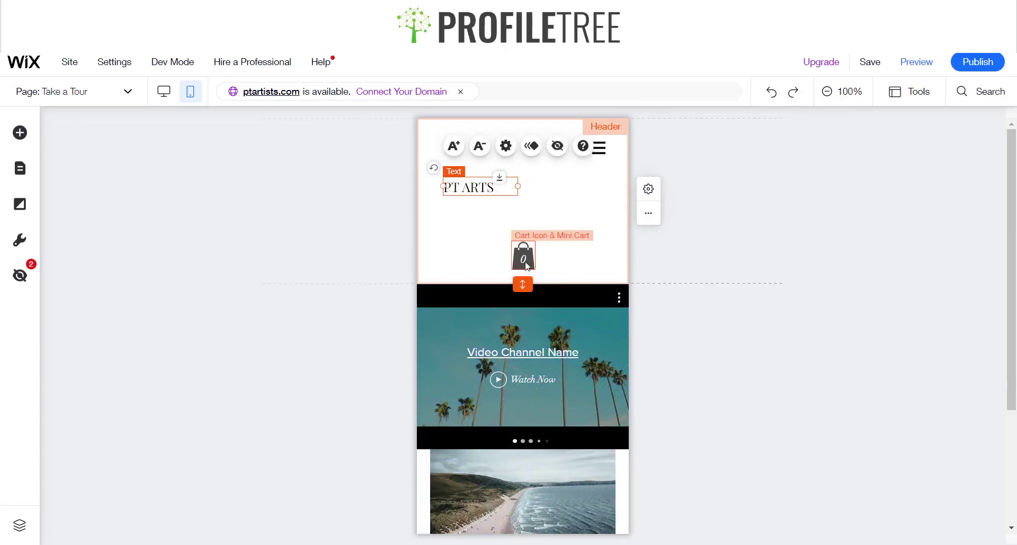
pyautogui.moveTo(524, 261); pyautogui.dragTo(547, 193)
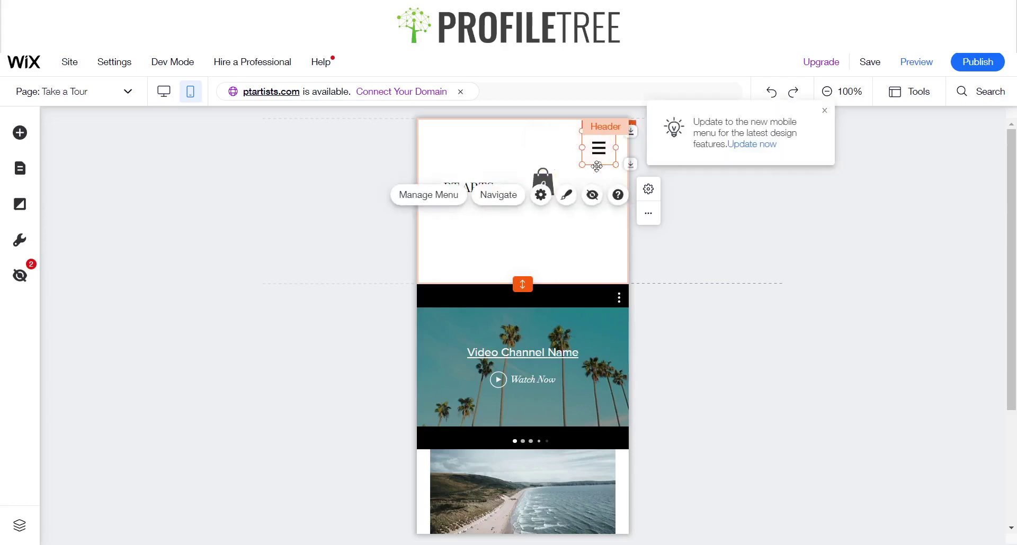
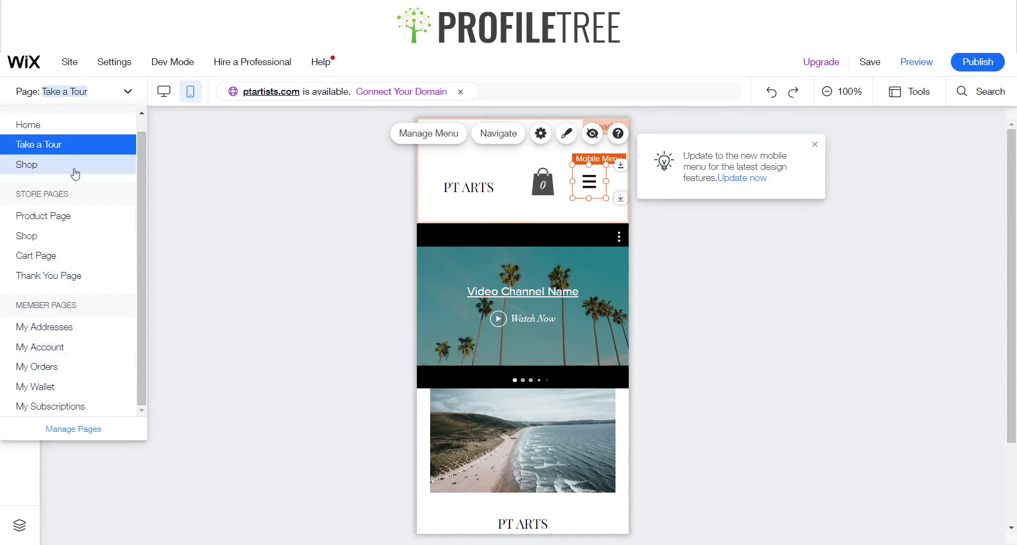
# - Turn on Freeze Menu for the mobile menu and close its settings
pyautogui.click(544, 135)
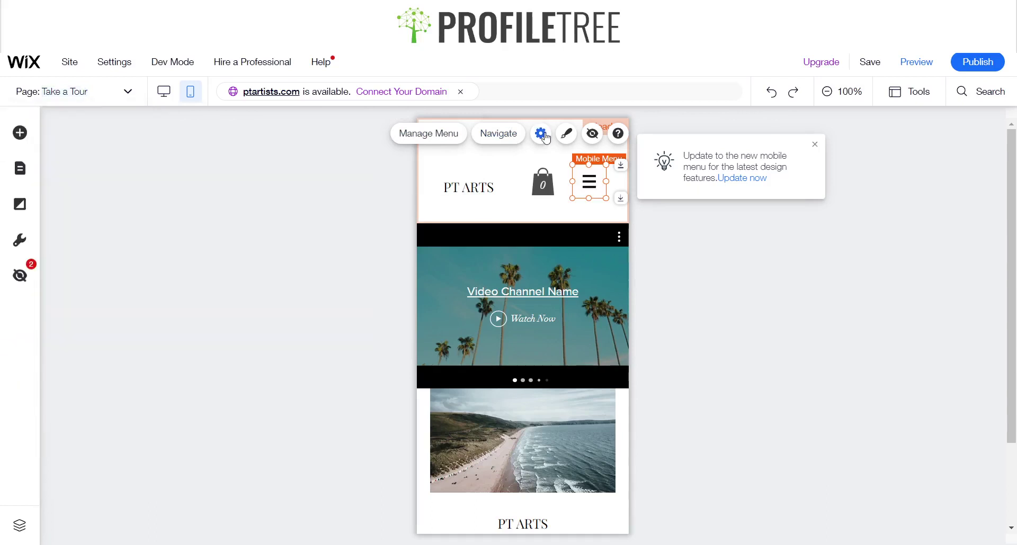
pyautogui.click(372, 183)
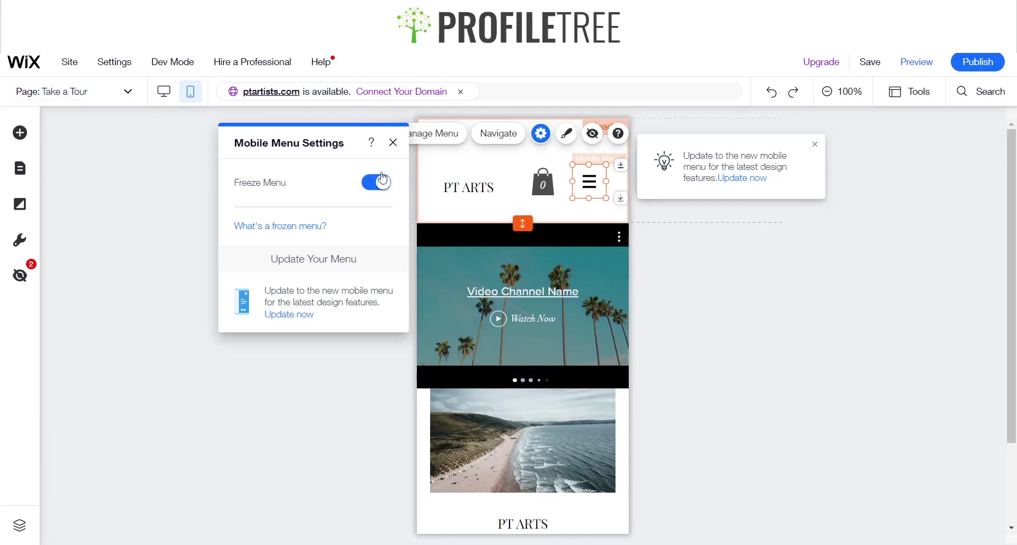
pyautogui.click(393, 143)
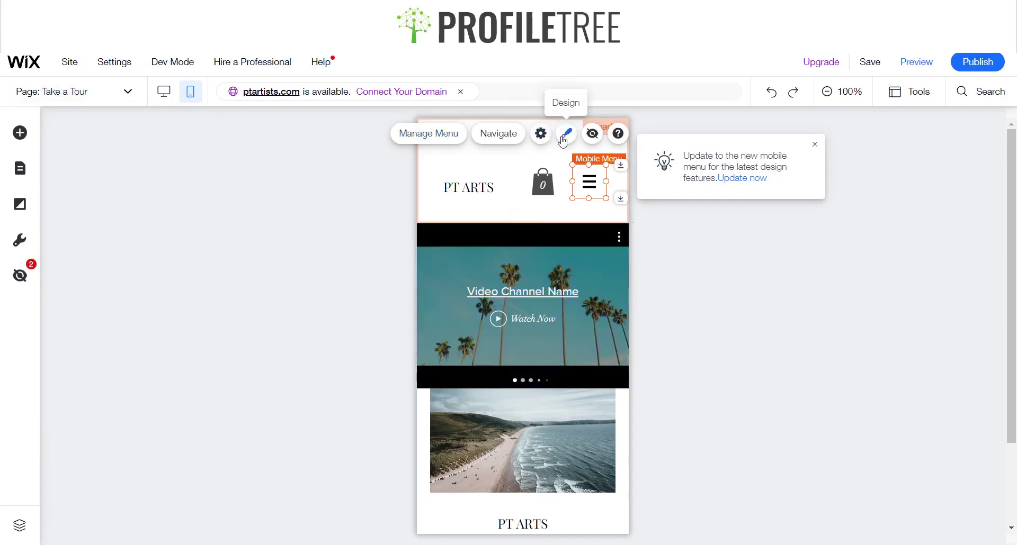
# - Try several mobile menu design presets, apply the white circular one with a navy outline and icon, and close the design settings
pyautogui.click(565, 135)
pyautogui.click(335, 306)
pyautogui.click(304, 393)
pyautogui.click(333, 400)
pyautogui.click(375, 398)
pyautogui.click(329, 445)
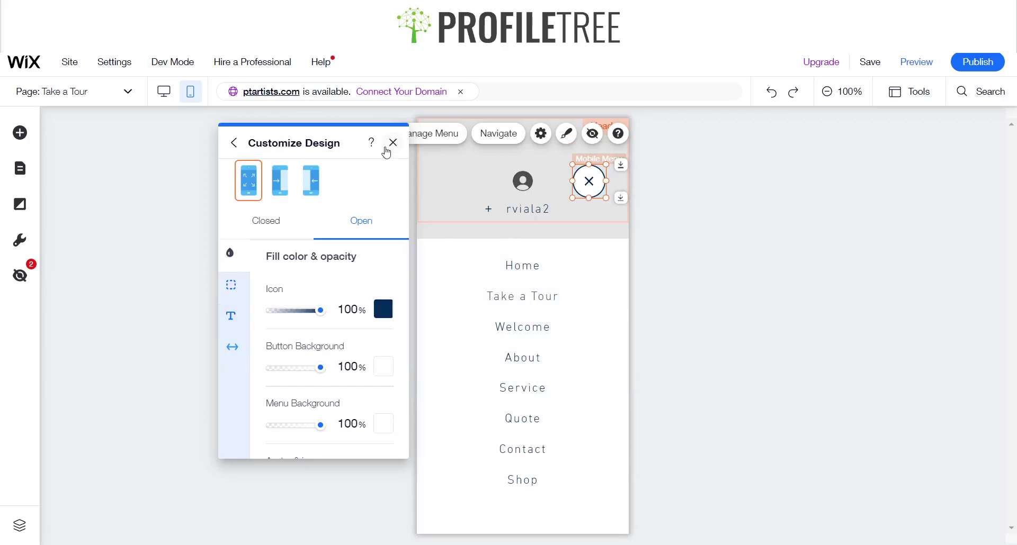
pyautogui.click(388, 147)
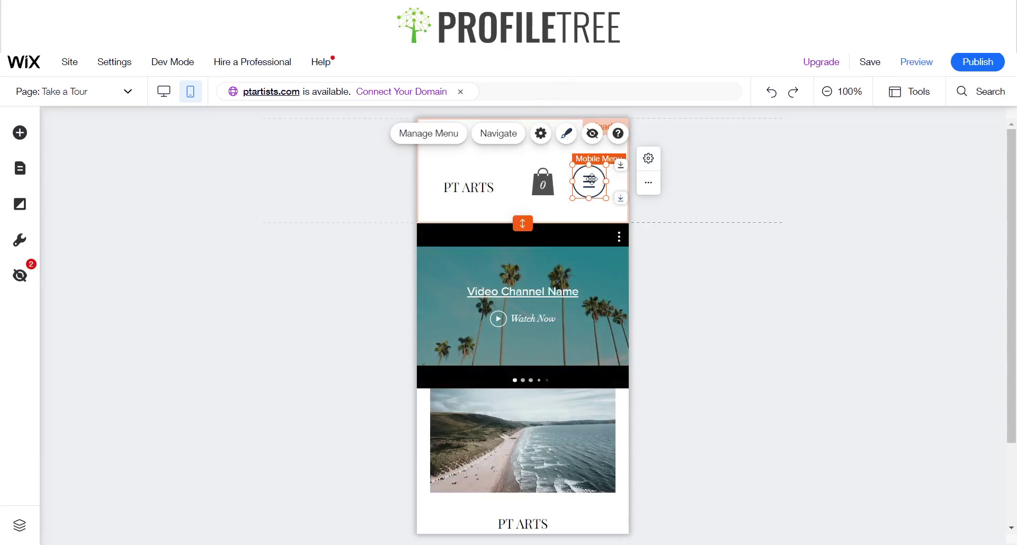
# - Set the font of the open mobile menu's text to Questrial in its custom design
pyautogui.doubleClick(591, 180)
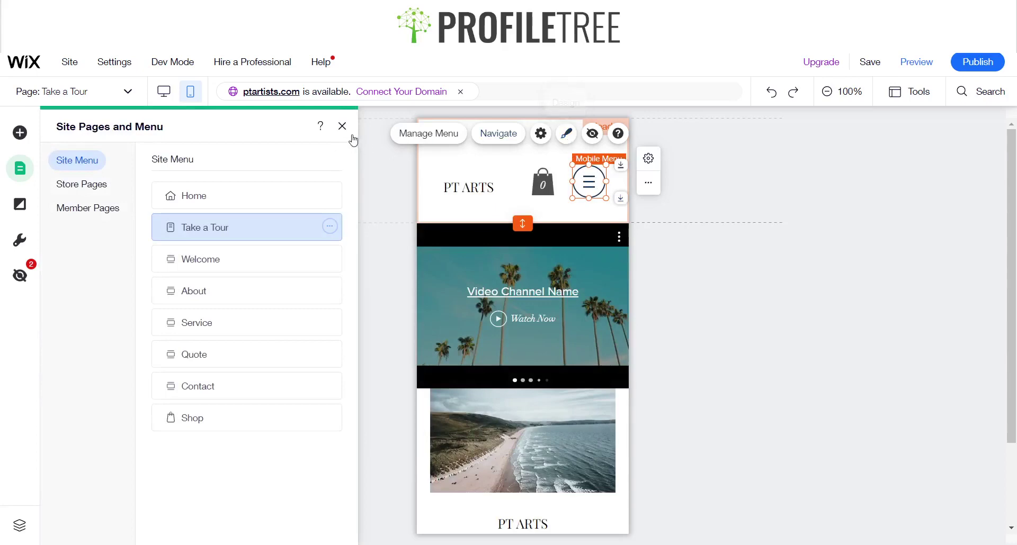
pyautogui.click(342, 127)
pyautogui.click(566, 133)
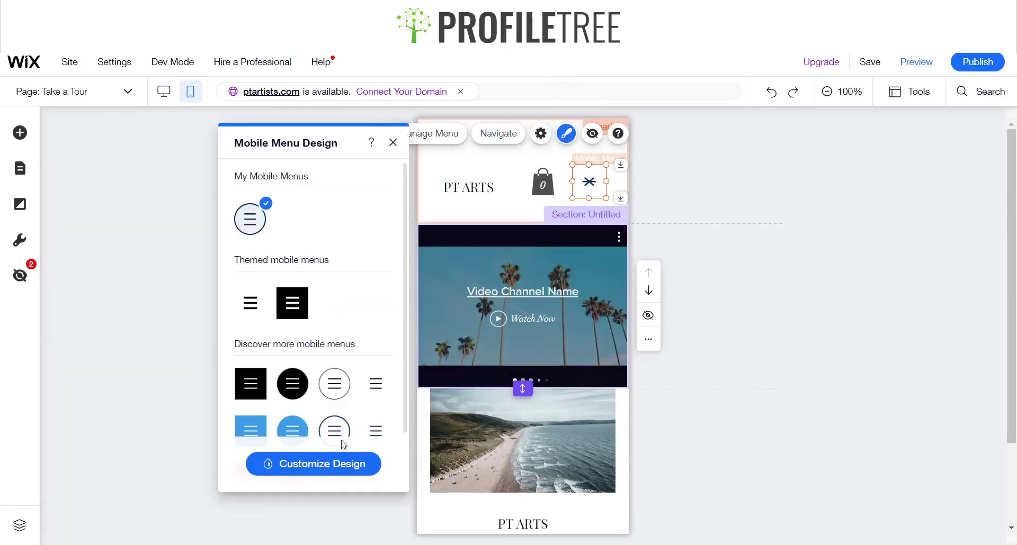
pyautogui.click(332, 465)
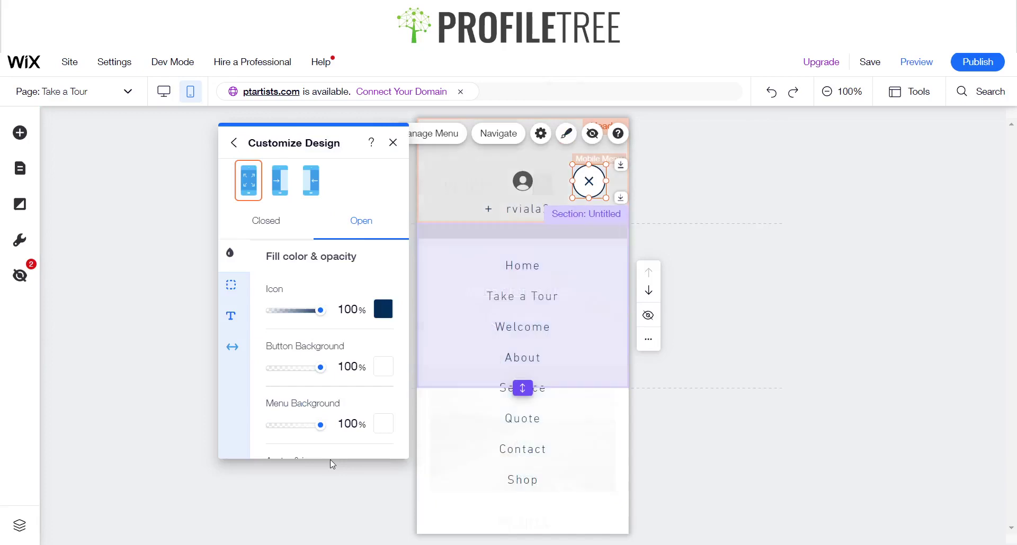
pyautogui.click(230, 317)
pyautogui.click(285, 439)
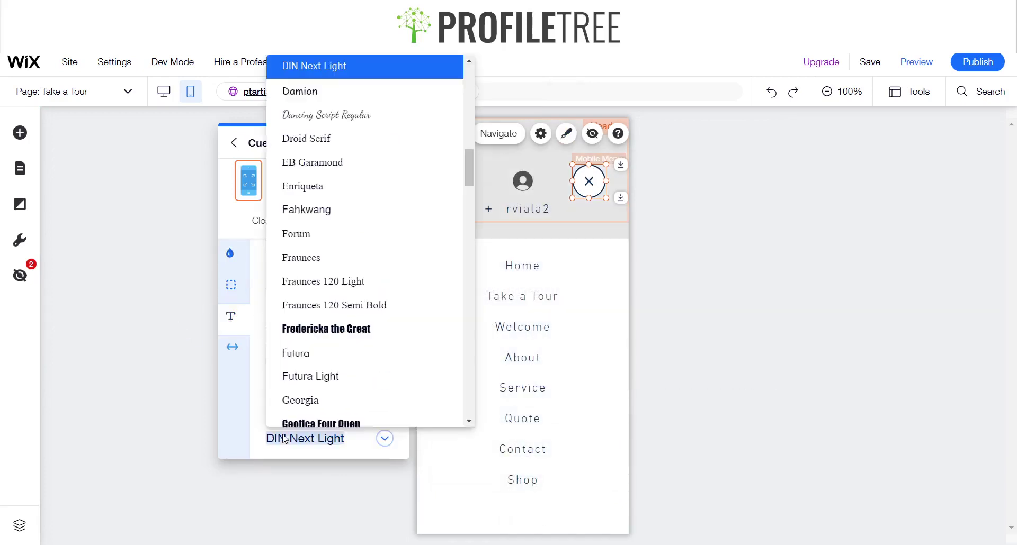
pyautogui.write('q')
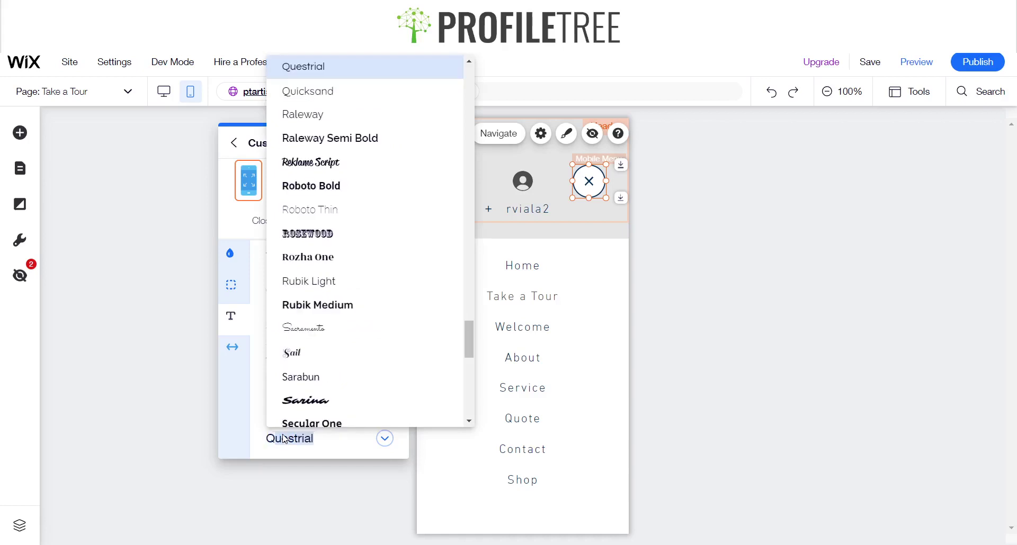
pyautogui.press('Return')
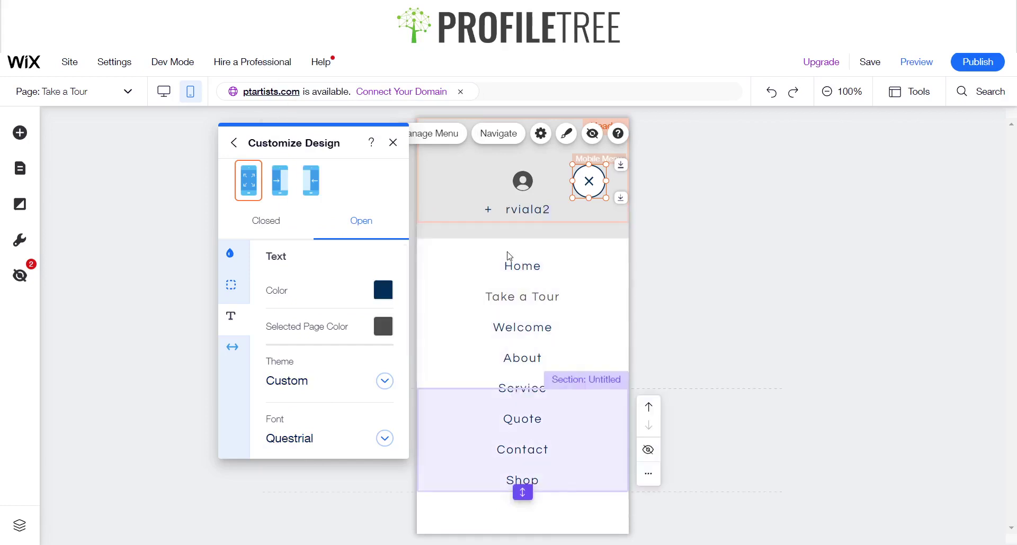
# - Set the open mobile menu's selected page color to the dark brown theme color #442D2B
pyautogui.click(383, 328)
pyautogui.click(343, 322)
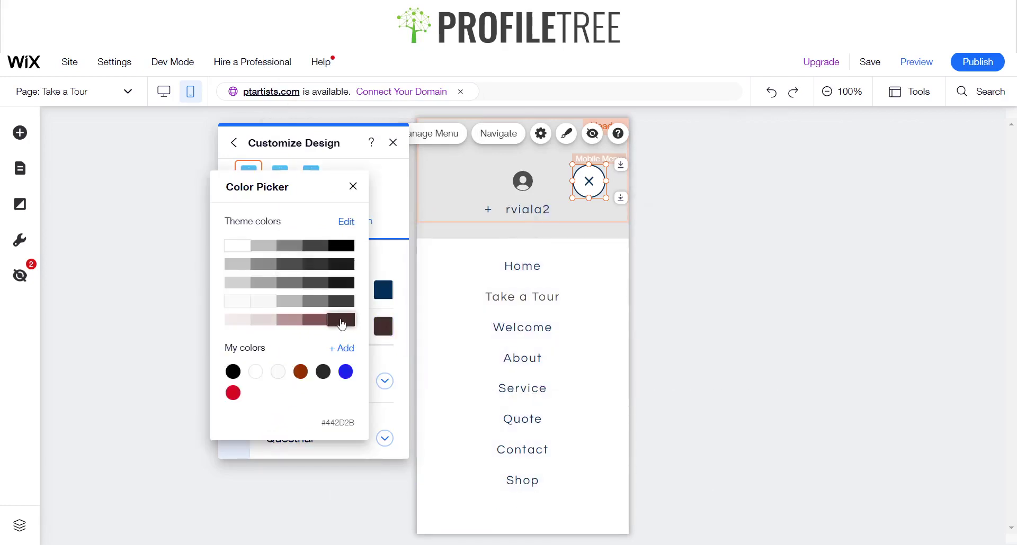
pyautogui.click(315, 264)
pyautogui.click(352, 187)
# - Set the open mobile menu's regular text color to the dusty pink theme color #BB9593
pyautogui.click(385, 290)
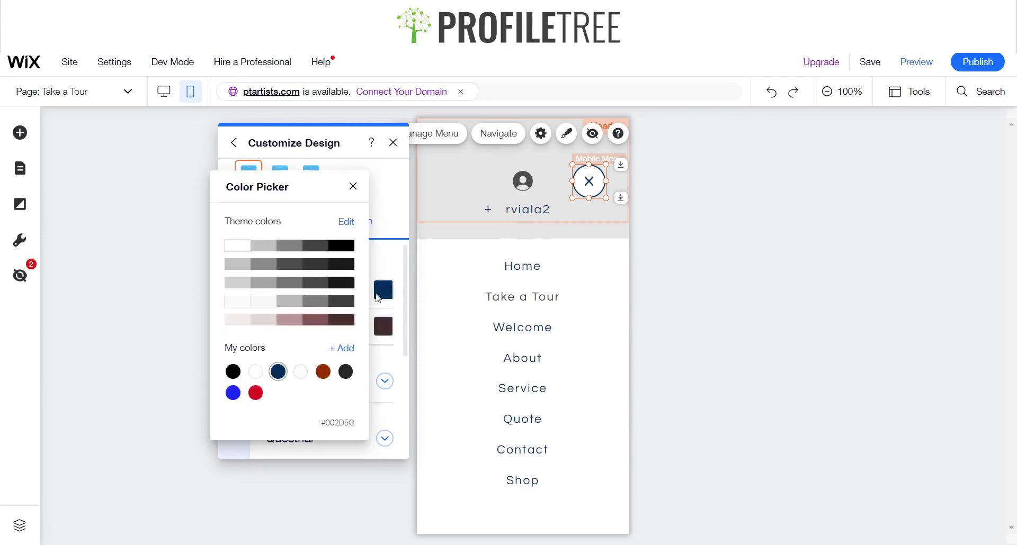
pyautogui.click(284, 323)
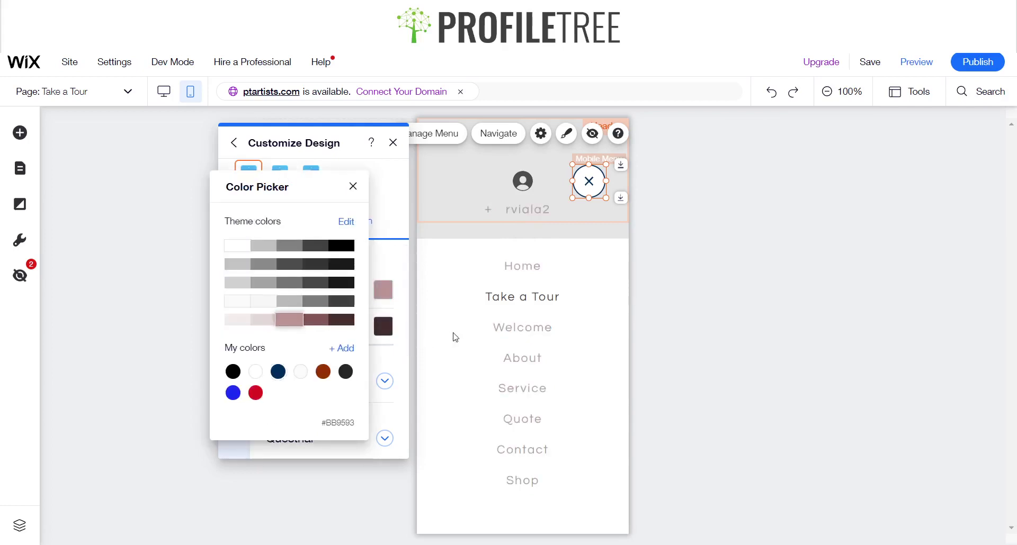
pyautogui.click(352, 187)
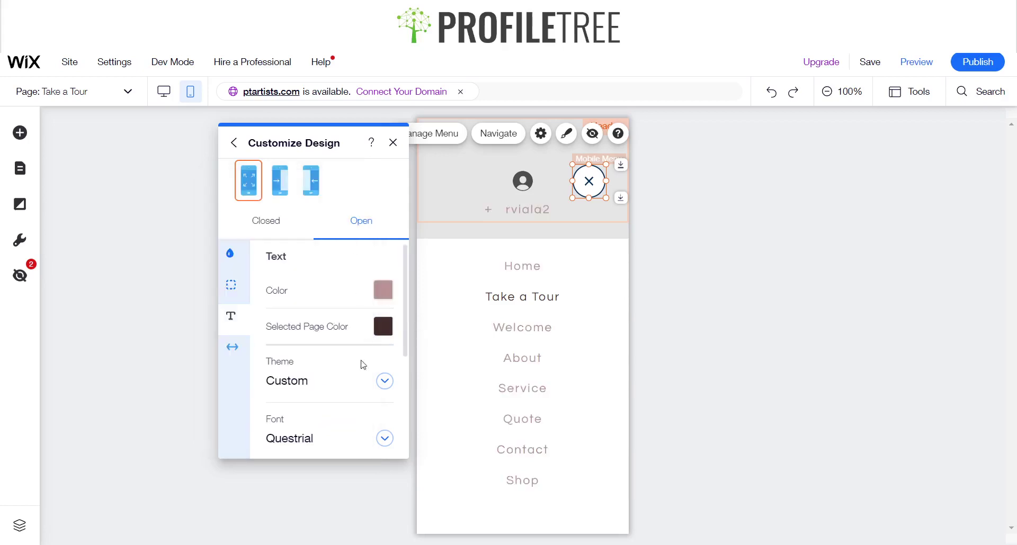
# - Try left and right text alignment for the open mobile menu's items and return them to centered
pyautogui.scroll(-1, 321, 374)
pyautogui.scroll(1, 323, 377)
pyautogui.scroll(-3, 324, 390)
pyautogui.click(286, 429)
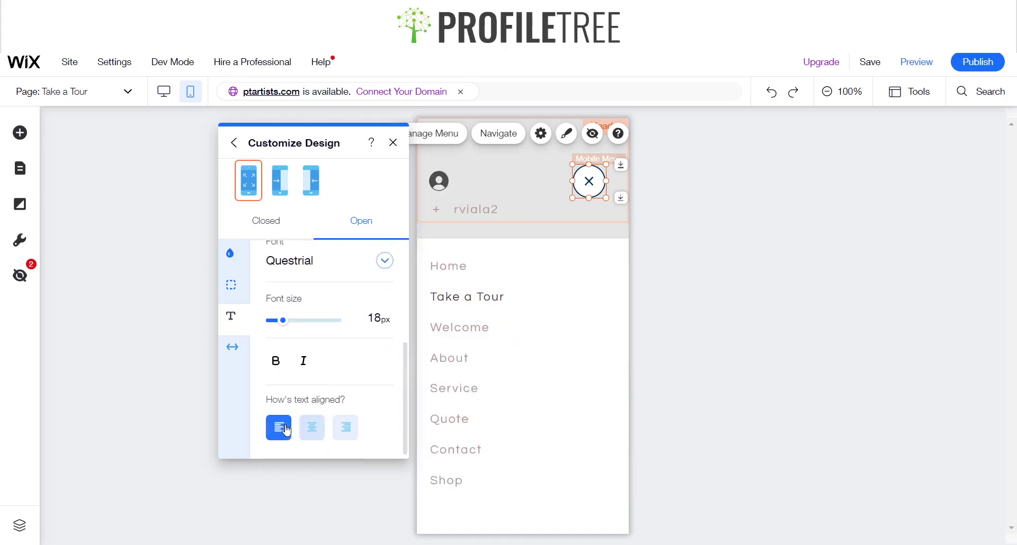
pyautogui.click(350, 432)
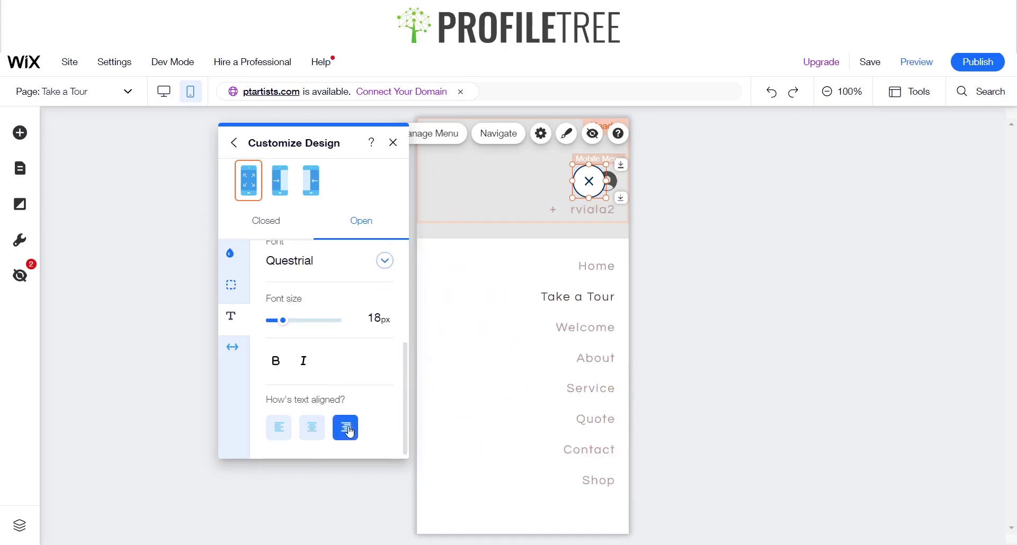
pyautogui.click(283, 430)
pyautogui.click(312, 429)
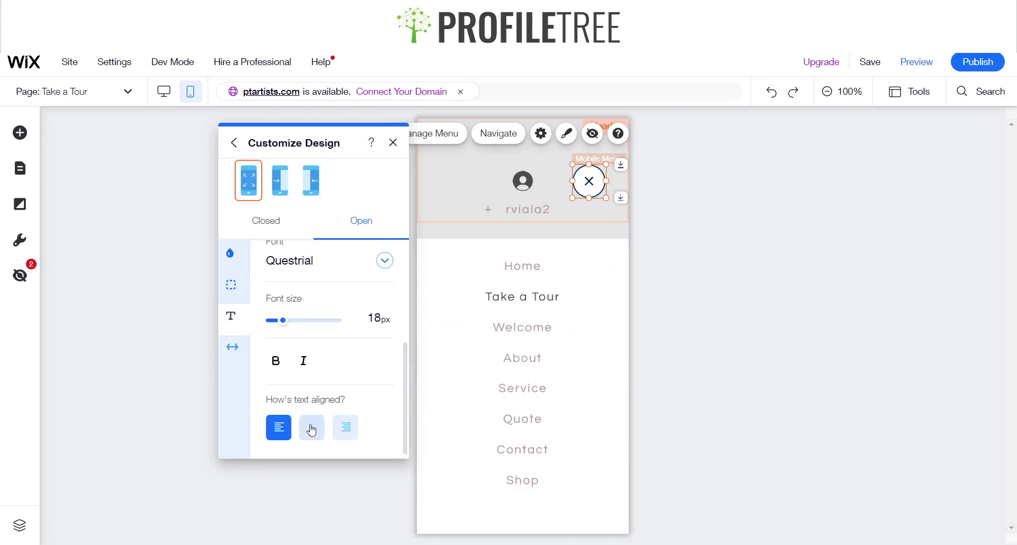
# - Set the open mobile menu's separator length to 300 px and its separator width to 3 px
pyautogui.click(234, 347)
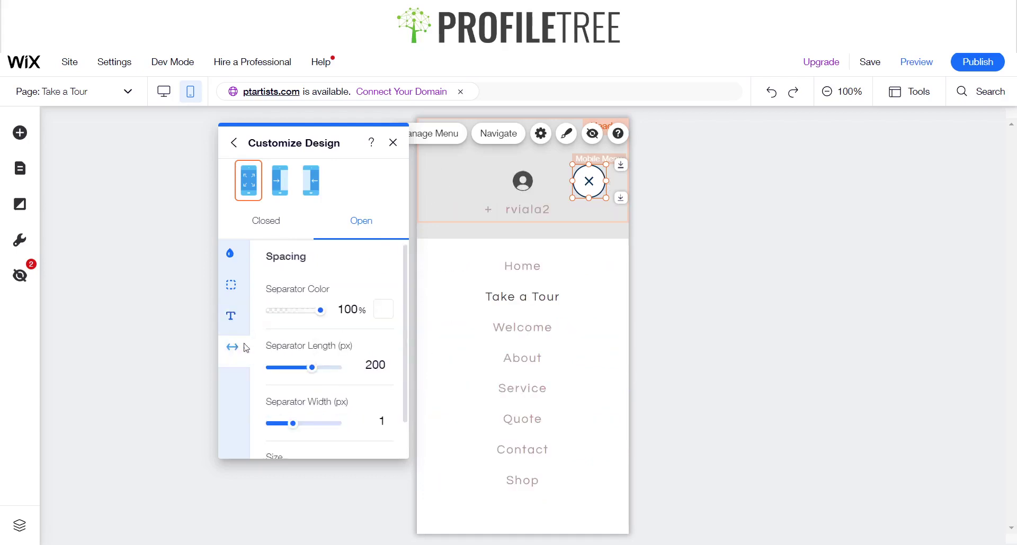
pyautogui.click(361, 364)
pyautogui.write('300')
pyautogui.press('Return')
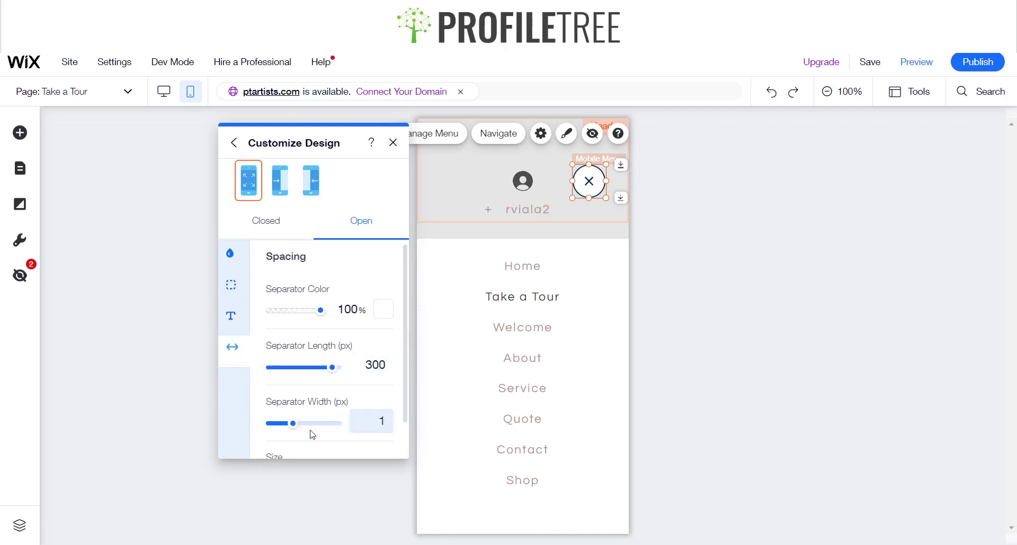
pyautogui.scroll(-1, 310, 431)
pyautogui.click(381, 384)
pyautogui.write('3')
pyautogui.press('Return')
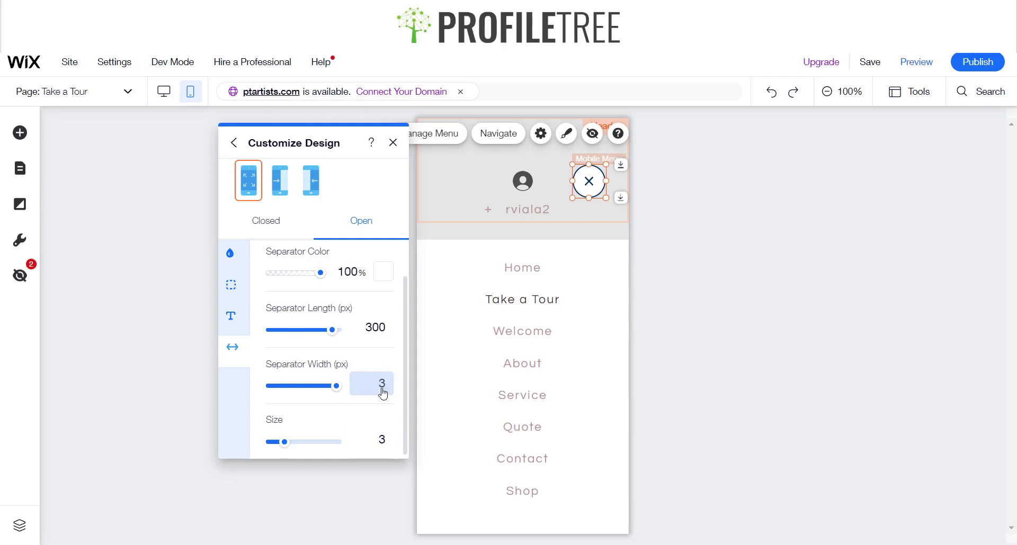
pyautogui.click(382, 390)
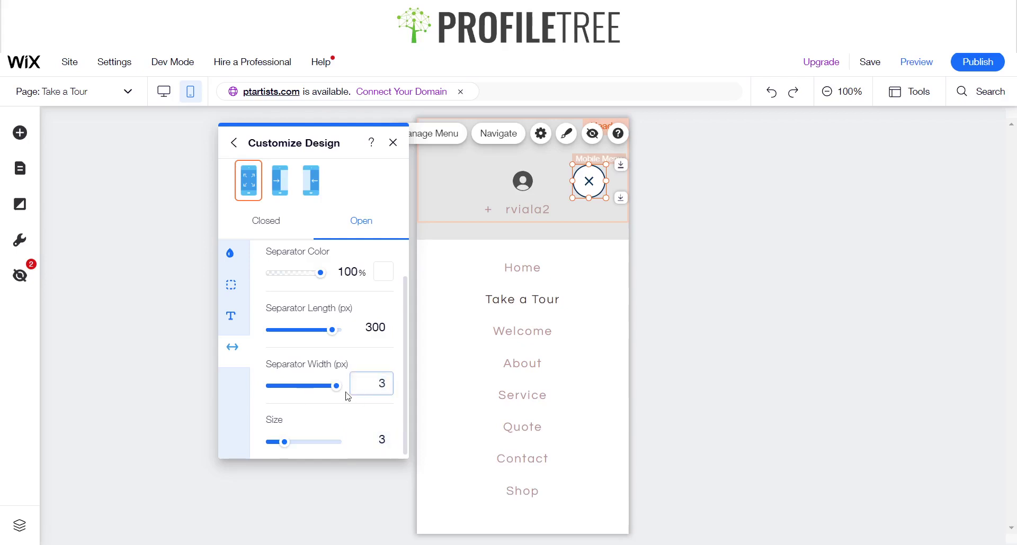
pyautogui.click(231, 317)
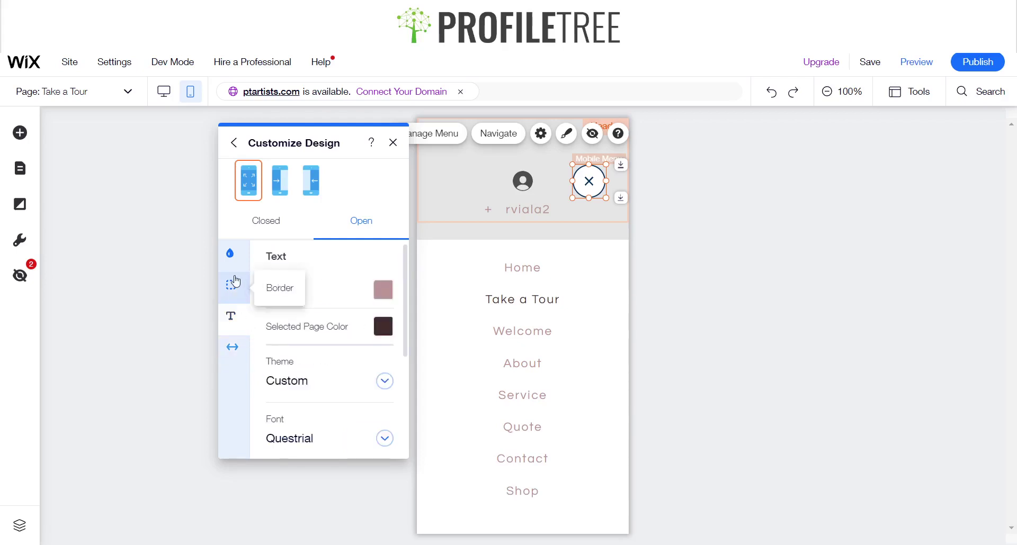
pyautogui.click(231, 285)
pyautogui.click(229, 254)
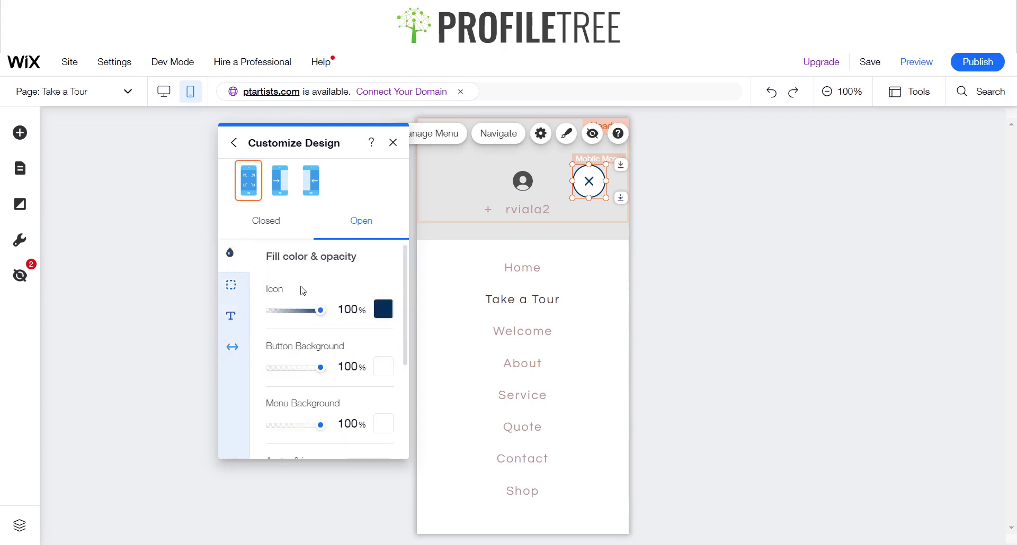
# - Compare the mobile menu's full-screen and side layouts, apply the one that opens from the right, and show the closed state's design settings
pyautogui.click(286, 185)
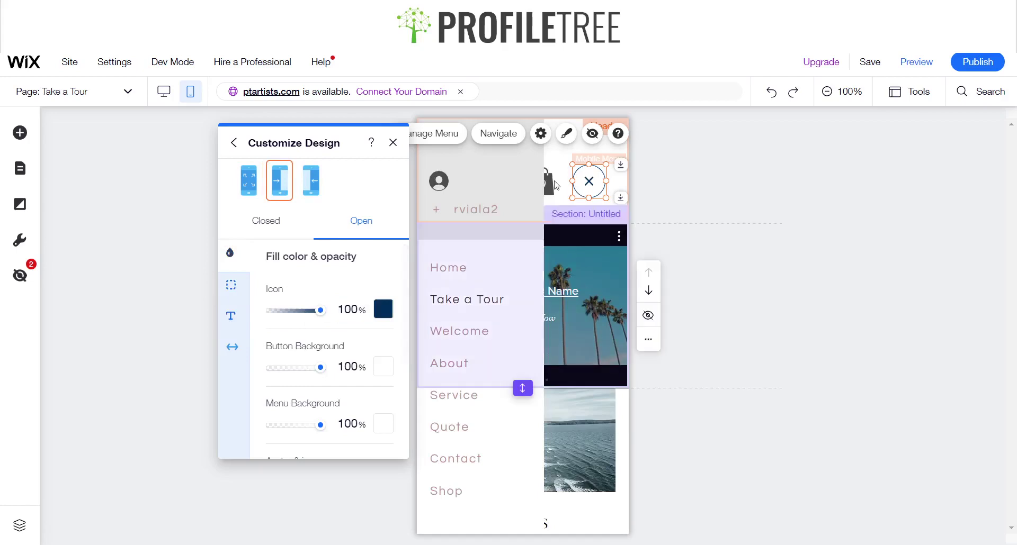
pyautogui.click(320, 193)
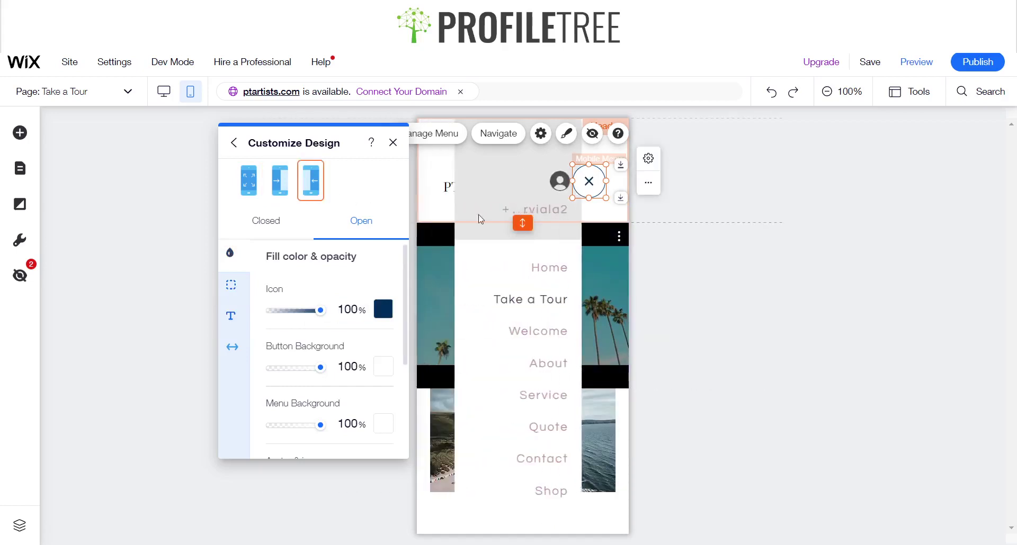
pyautogui.click(261, 187)
pyautogui.click(280, 183)
pyautogui.click(318, 186)
pyautogui.click(276, 222)
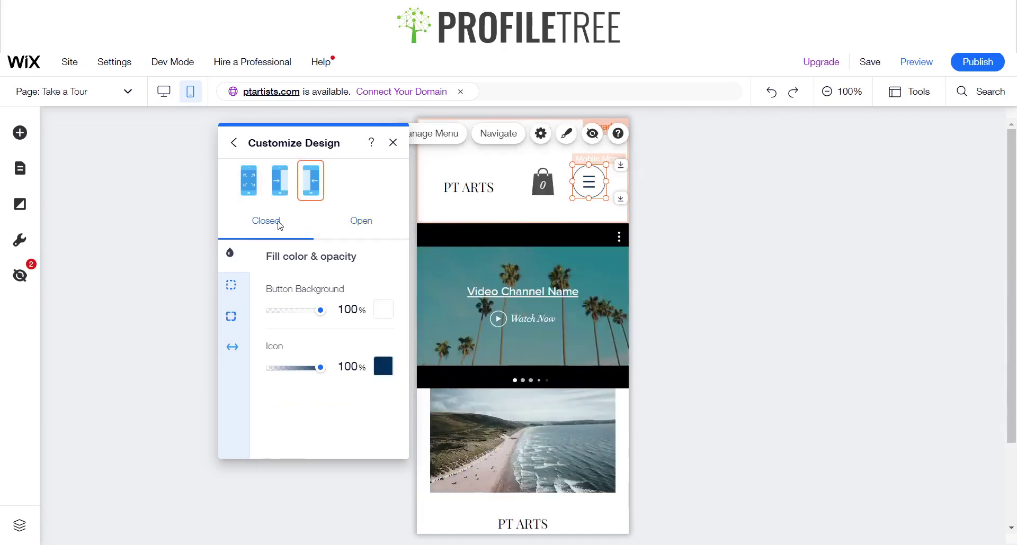
# - Try the left-side layout for the open mobile menu, apply the full-screen layout instead, and close the design settings
pyautogui.click(380, 240)
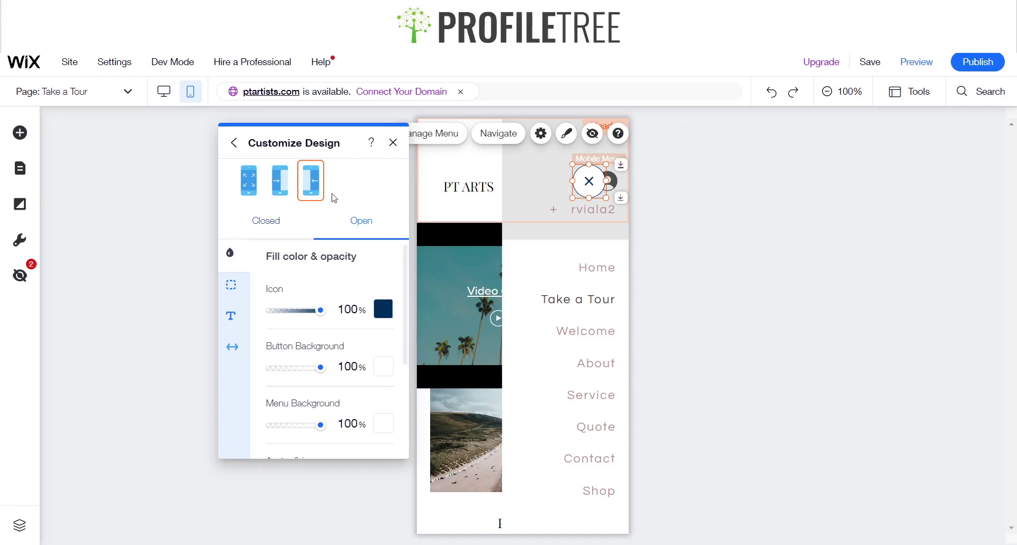
pyautogui.click(281, 197)
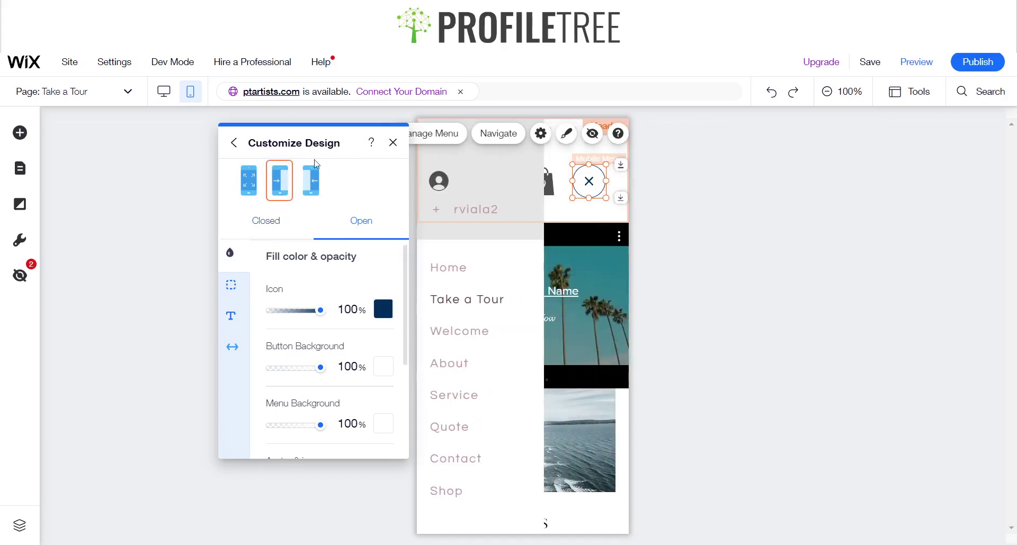
pyautogui.click(247, 192)
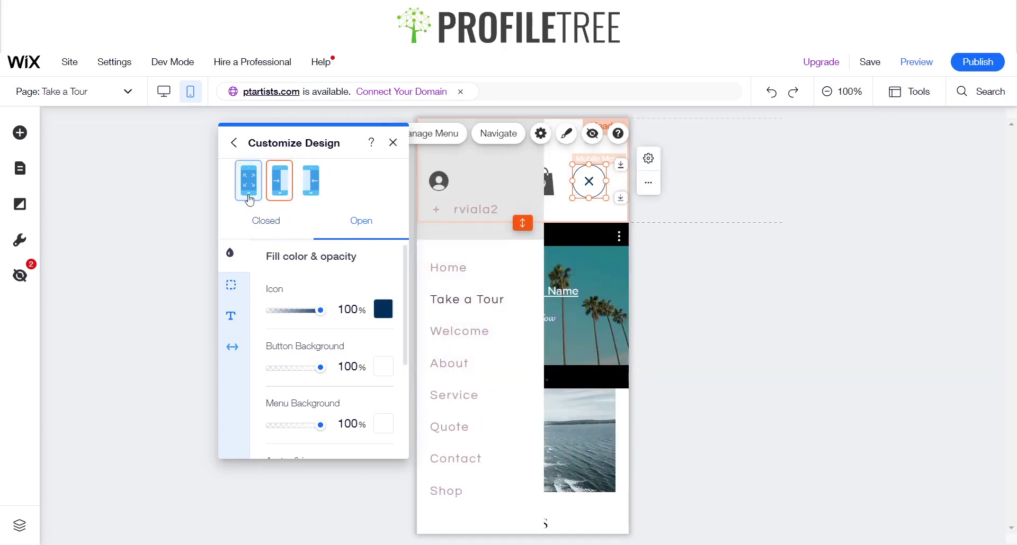
pyautogui.click(393, 143)
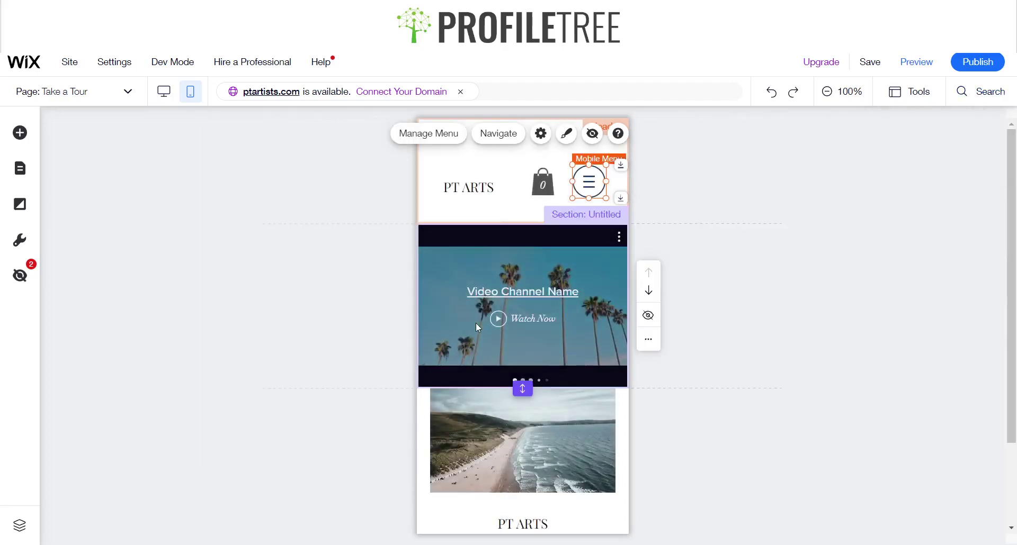
# - Preview the mobile site and go to the Home page through its mobile menu
pyautogui.click(917, 69)
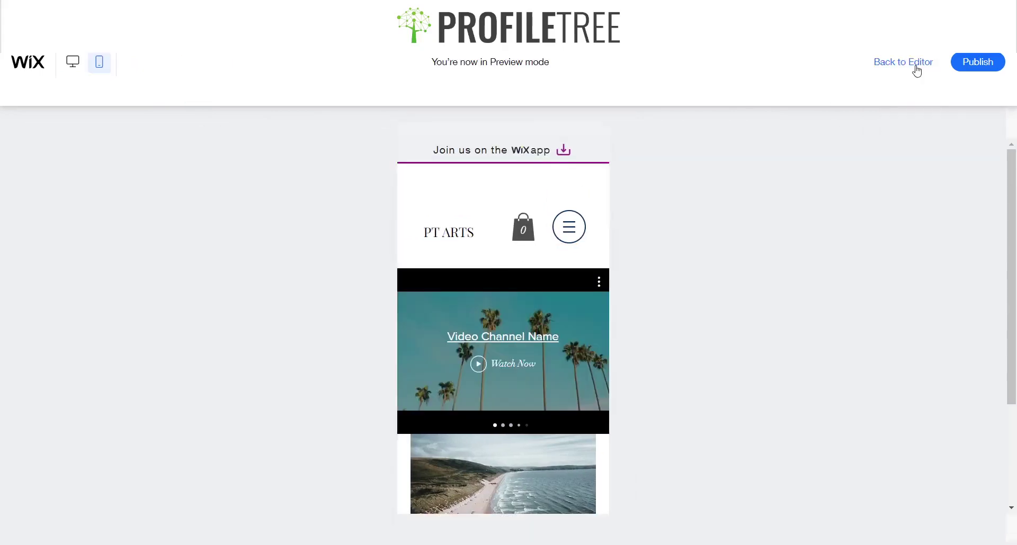
pyautogui.click(578, 215)
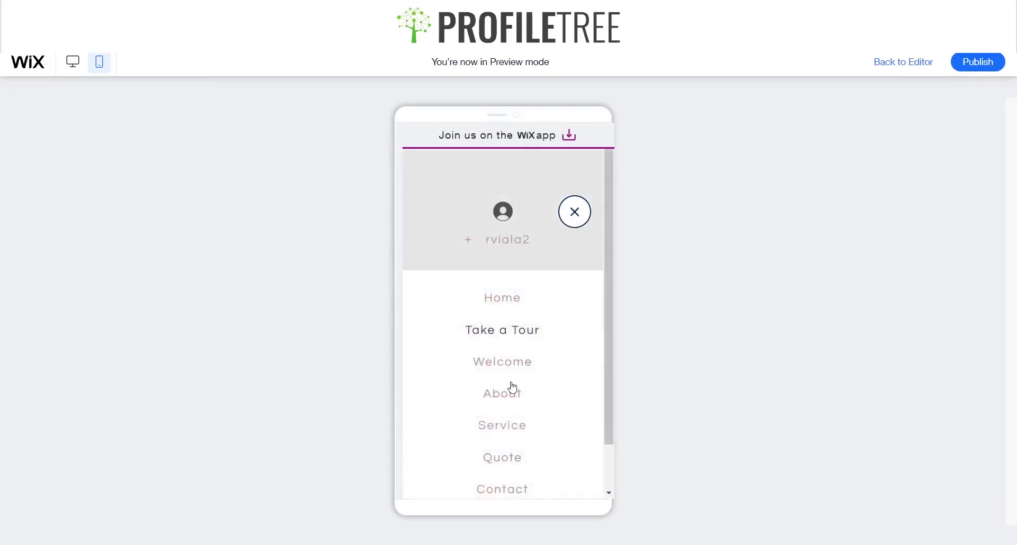
pyautogui.scroll(-1, 511, 387)
pyautogui.click(503, 343)
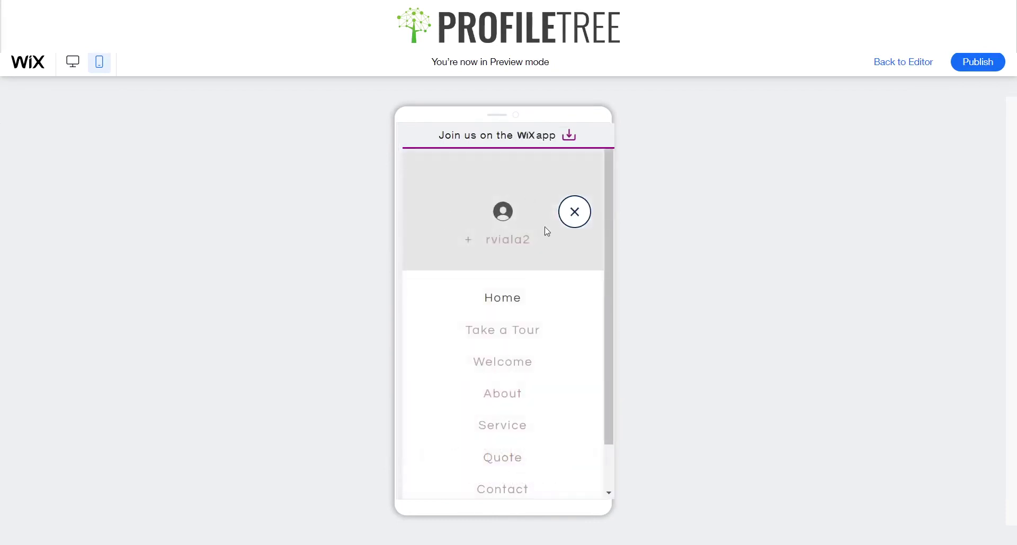
# - Look through the remaining mobile menu items, close the menu, and switch the preview to the desktop version
pyautogui.scroll(-1, 495, 405)
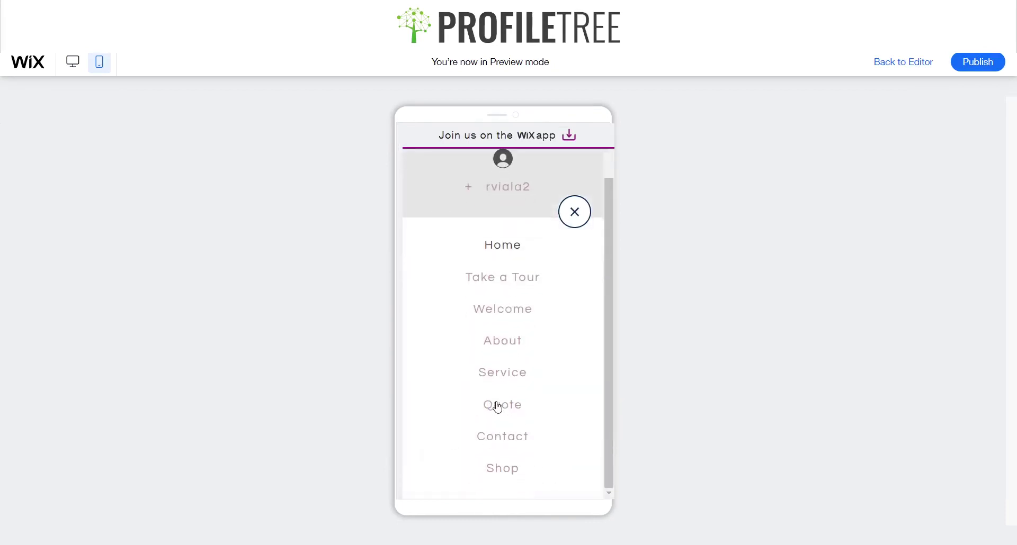
pyautogui.click(579, 207)
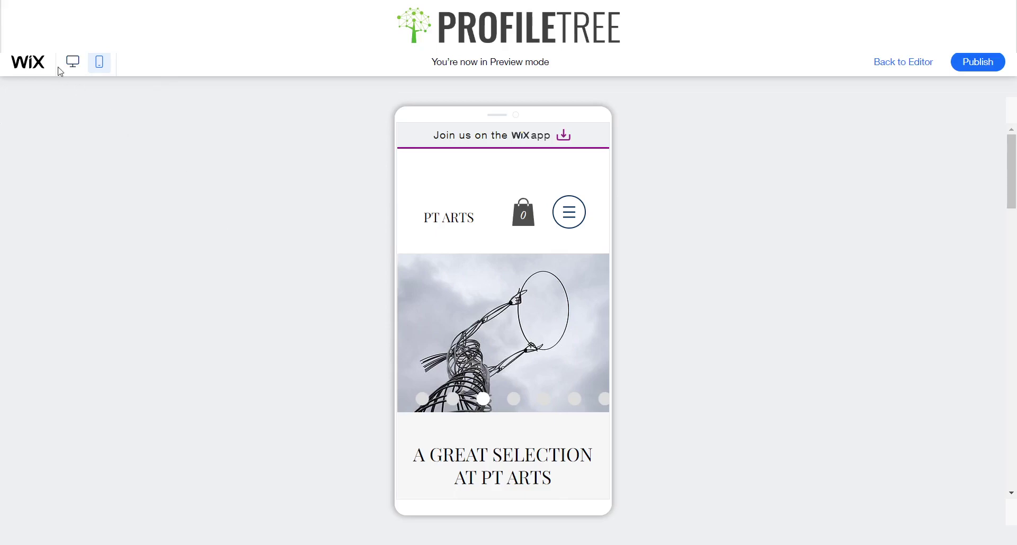
pyautogui.click(73, 61)
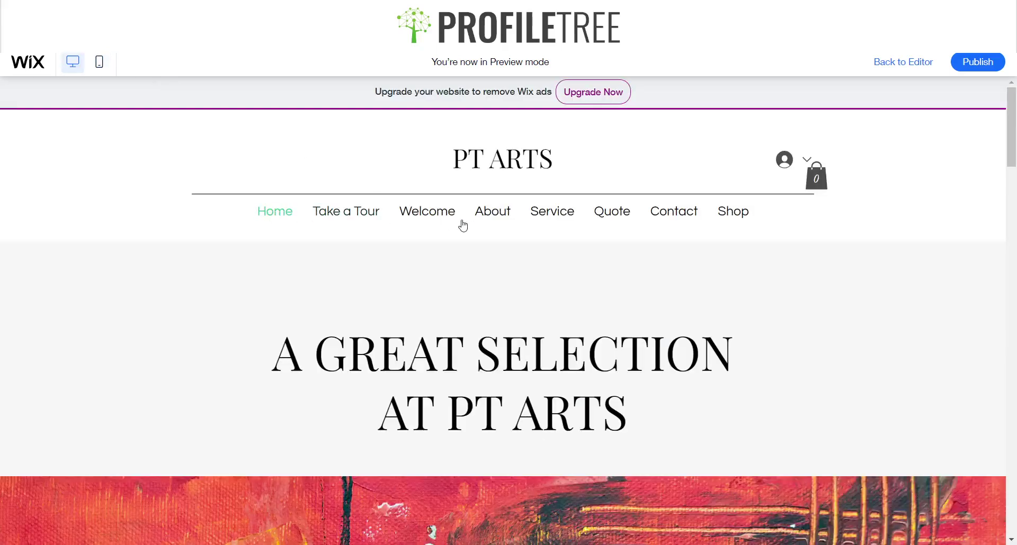